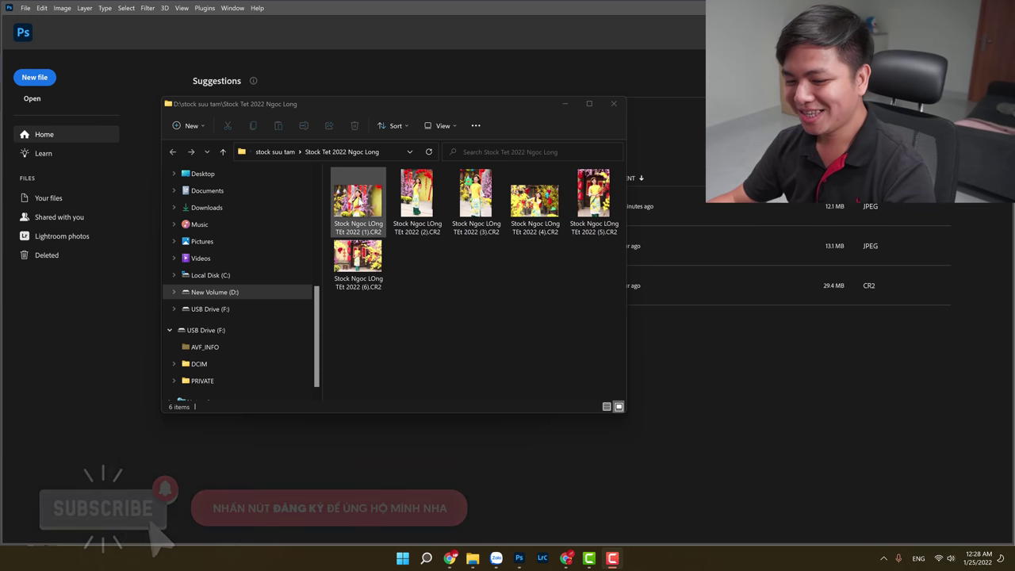
Select all six Tet CR2 files and drop them onto Photoshop to open them in Camera Raw.
{"action": "left_click", "coordinate": [372, 225]}
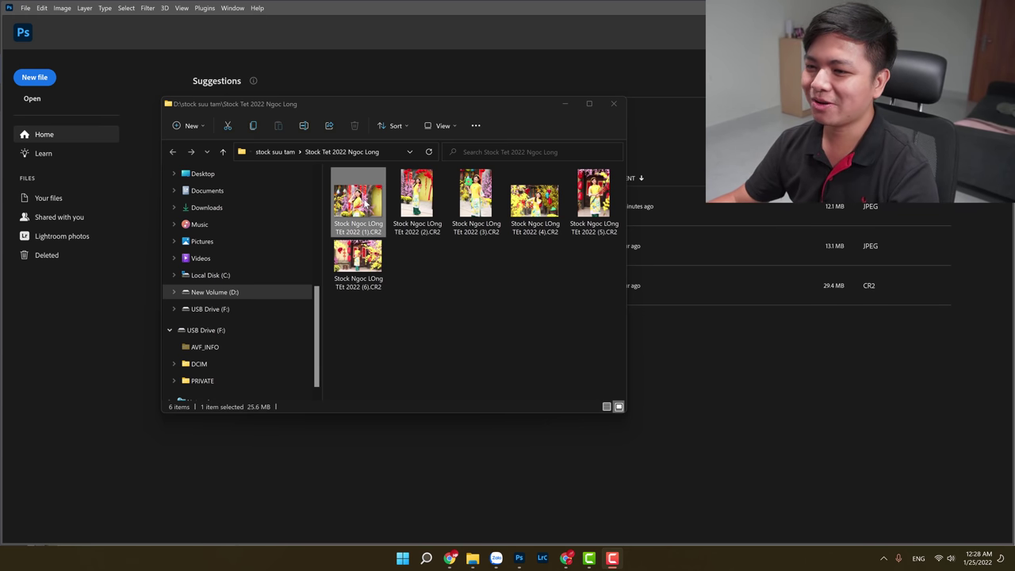
{"action": "left_click", "coordinate": [361, 247], "text": "shift"}
{"action": "left_click", "coordinate": [475, 282]}
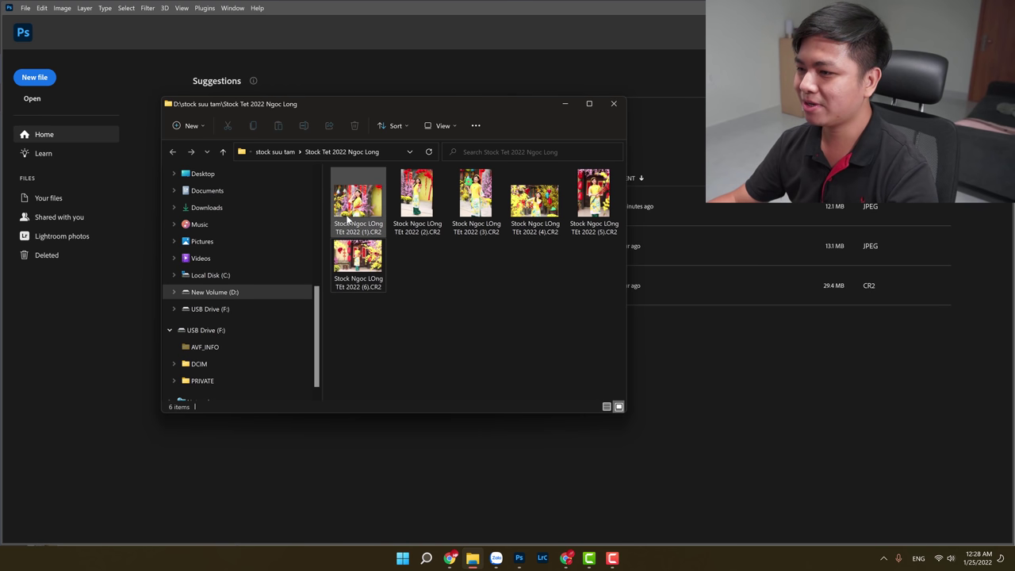
{"action": "key", "text": "ctrl+a"}
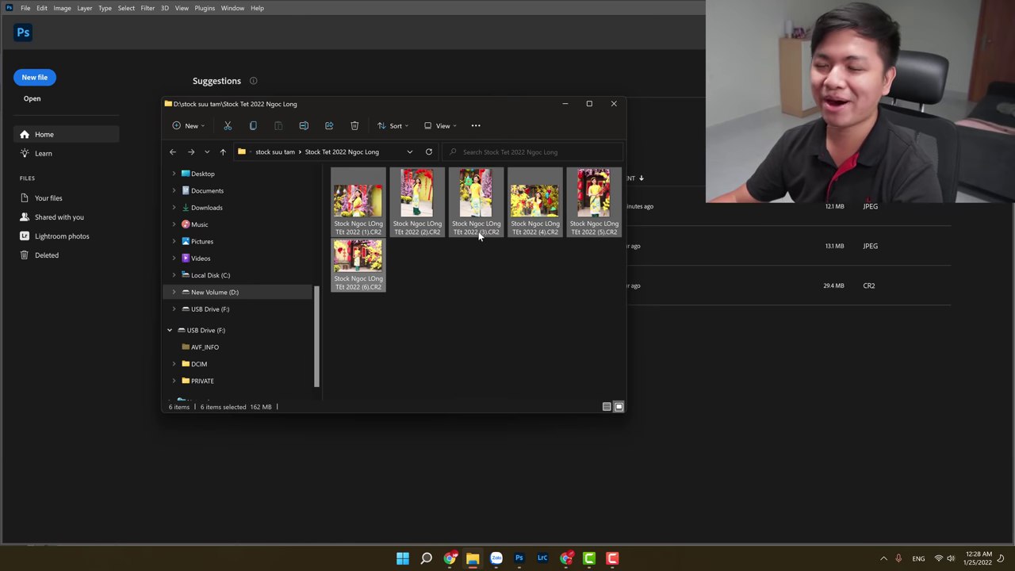
{"action": "mouse_move", "coordinate": [478, 105]}
{"action": "left_mouse_down"}
{"action": "mouse_move", "coordinate": [425, 175]}
{"action": "mouse_move", "coordinate": [440, 153]}
{"action": "left_mouse_up"}
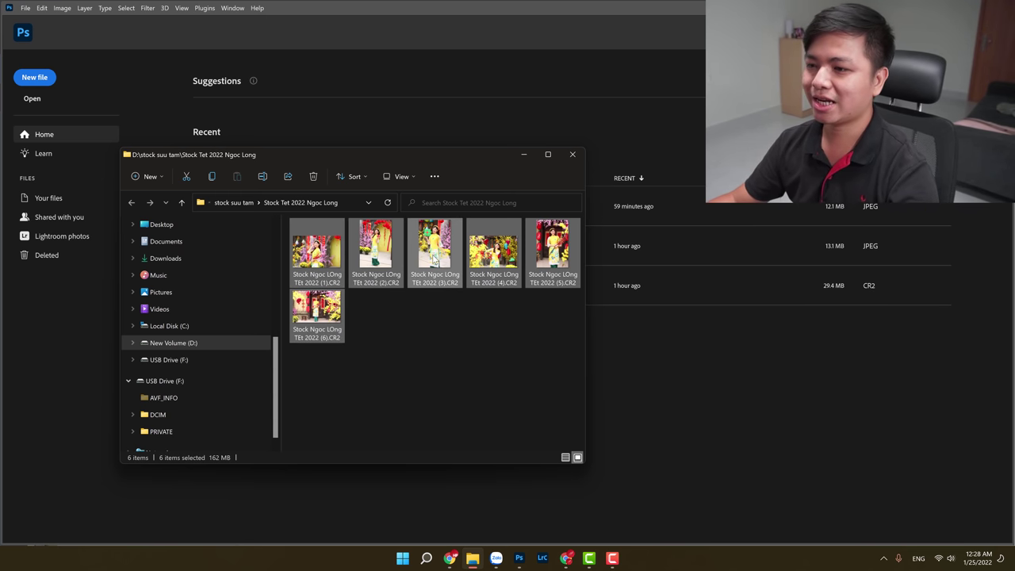
{"action": "mouse_move", "coordinate": [491, 253]}
{"action": "left_mouse_down"}
{"action": "mouse_move", "coordinate": [677, 301]}
{"action": "mouse_move", "coordinate": [740, 351]}
{"action": "left_mouse_up"}
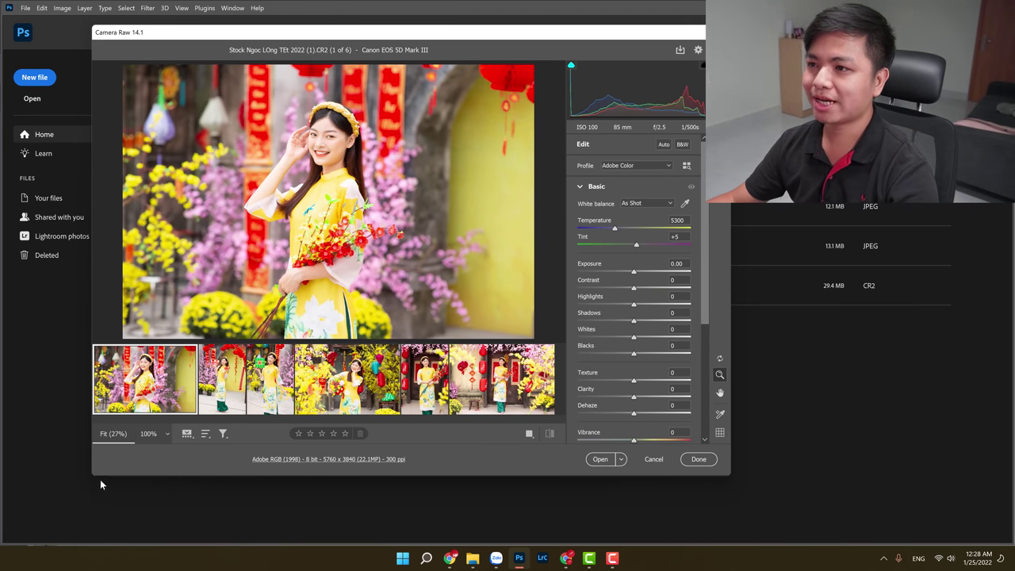
Enlarge and reposition the Camera Raw window while previewing the fourth blossom photo.
{"action": "left_click_drag", "start_coordinate": [91, 476], "coordinate": [65, 510]}
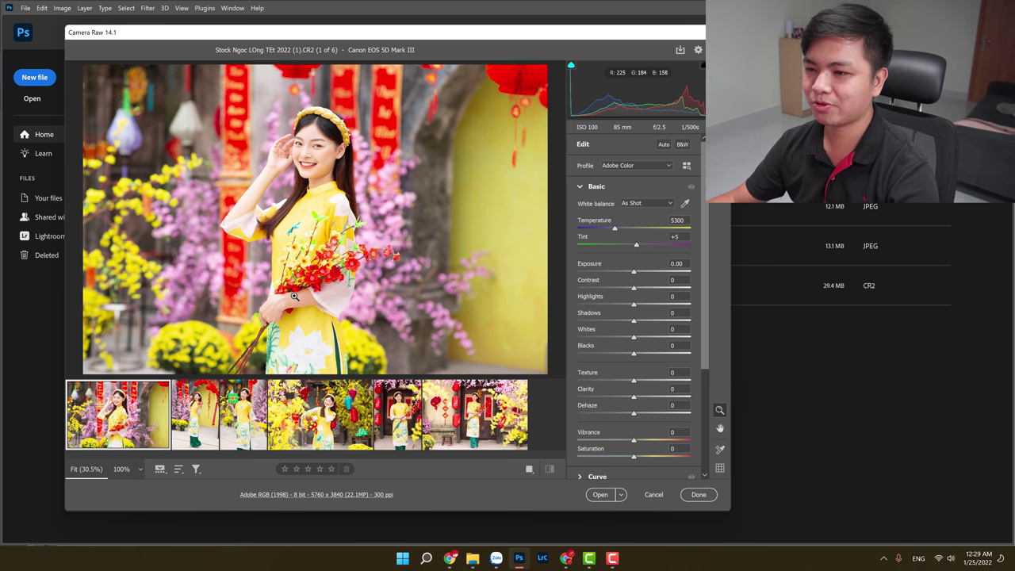
{"action": "left_click", "coordinate": [320, 441]}
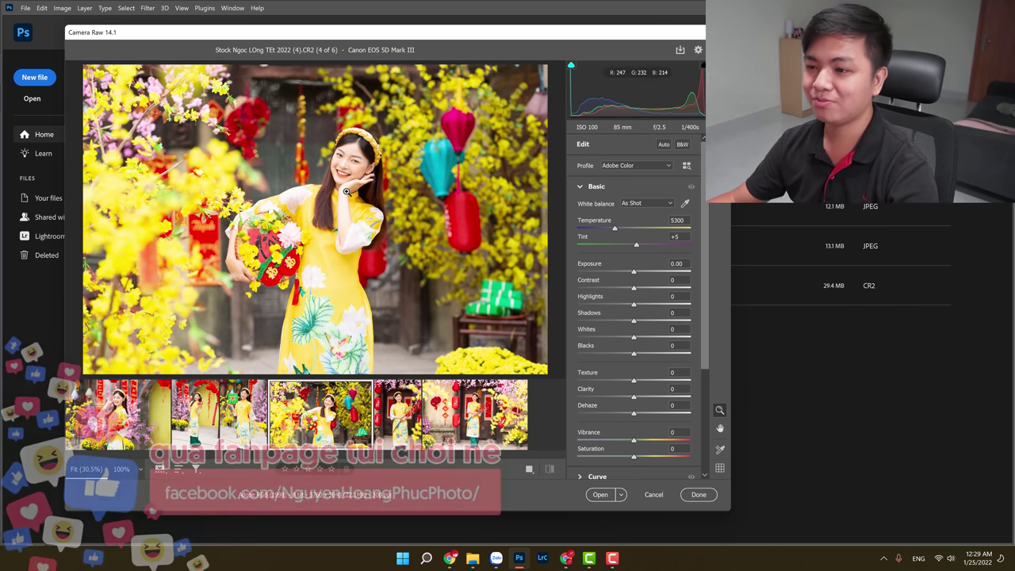
{"action": "left_click", "coordinate": [581, 186]}
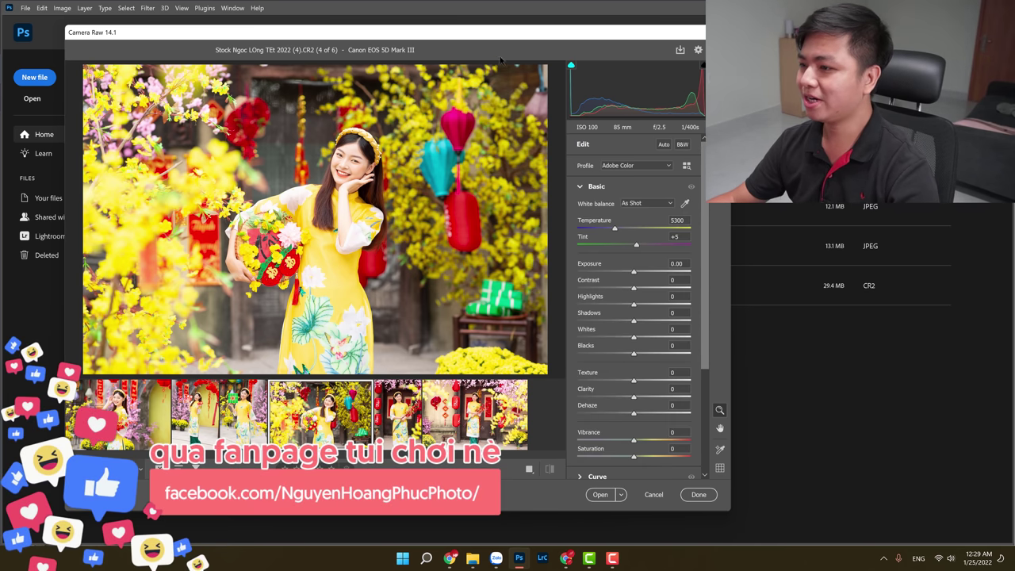
{"action": "left_click_drag", "start_coordinate": [473, 31], "coordinate": [408, 1]}
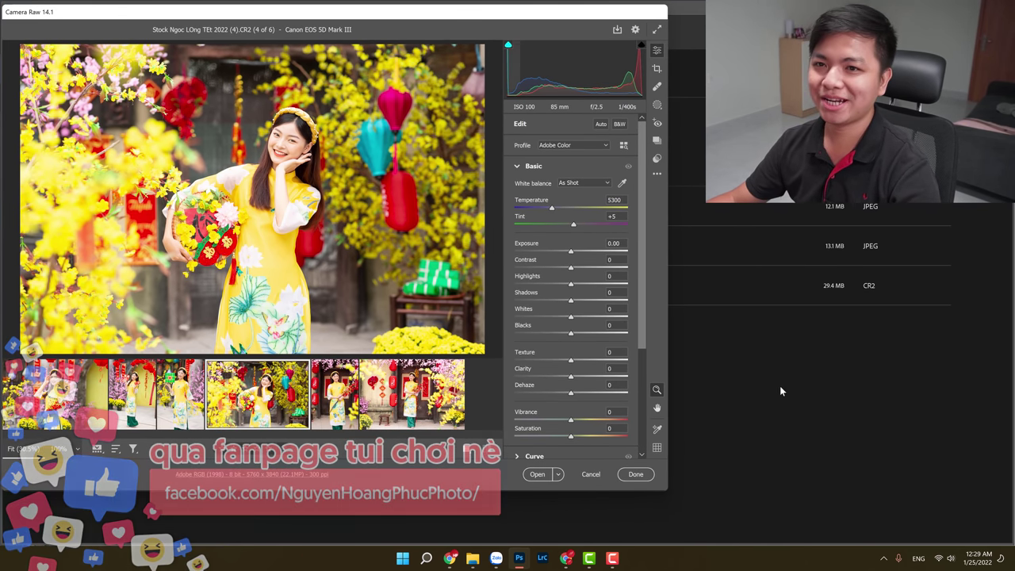
{"action": "left_click_drag", "start_coordinate": [664, 491], "coordinate": [701, 545]}
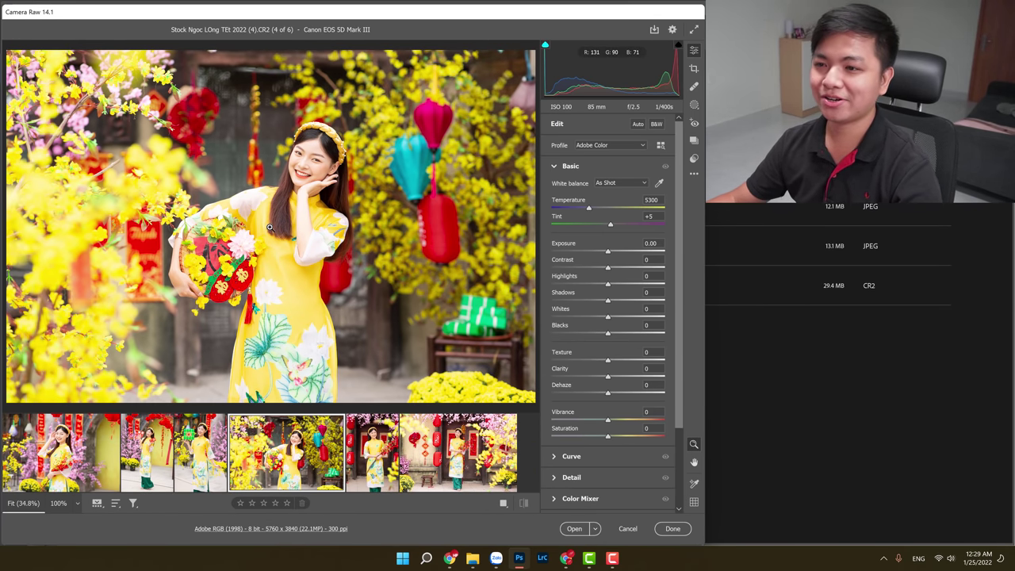
Browse between the fifth and sixth photos, ending on the sixth lantern photo.
{"action": "left_click", "coordinate": [372, 452]}
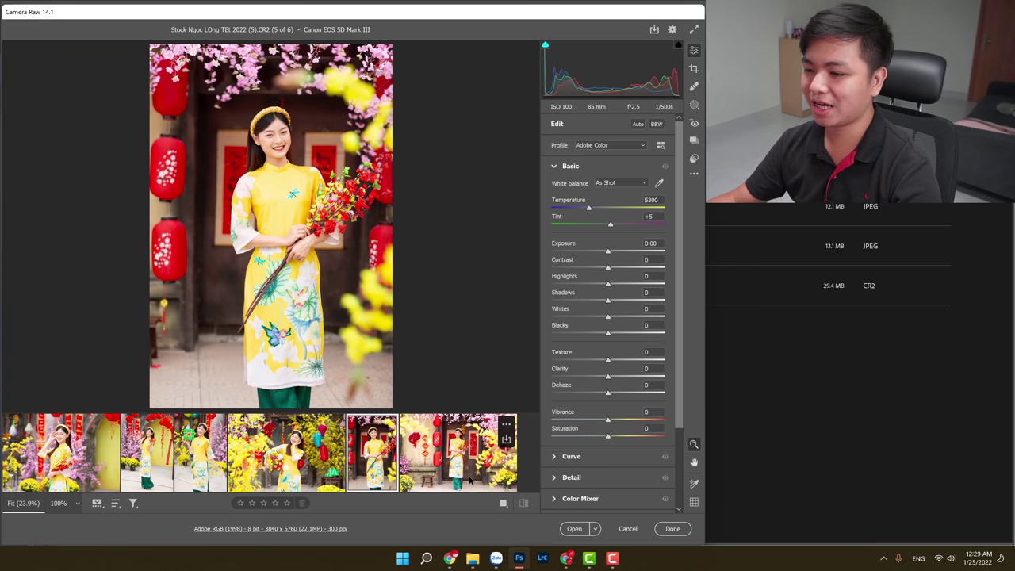
{"action": "key", "text": "Right"}
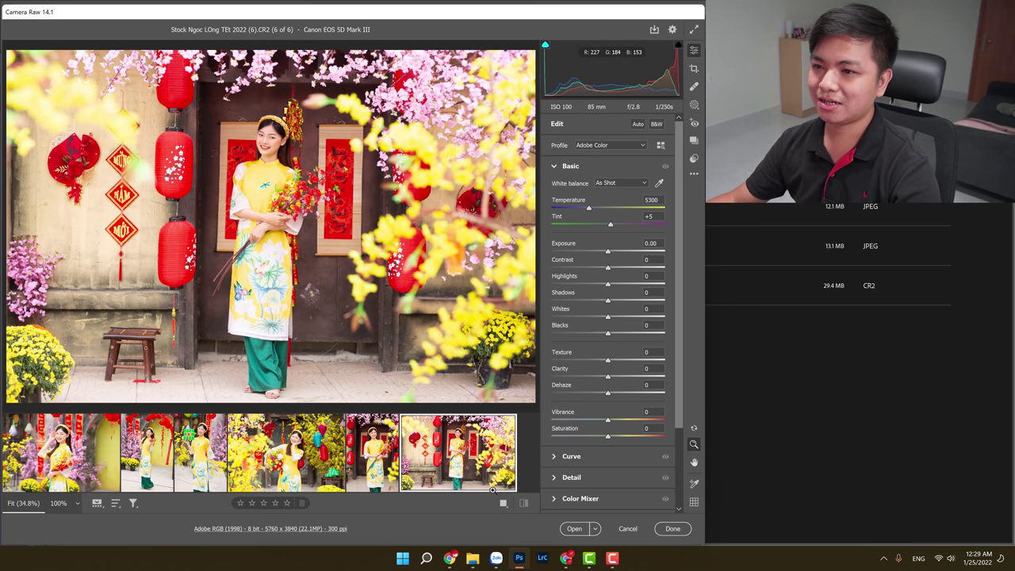
{"action": "left_click", "coordinate": [368, 474]}
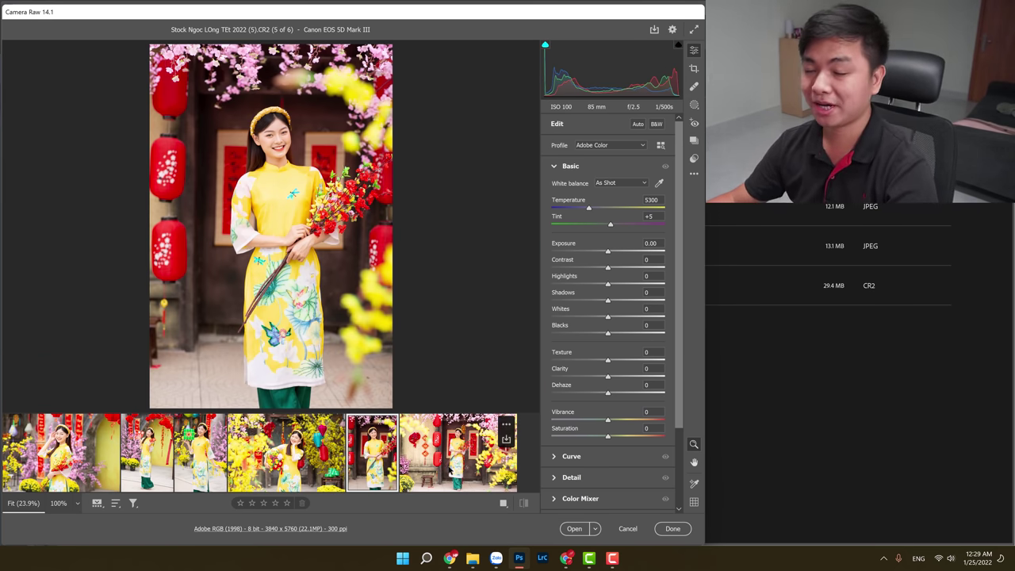
{"action": "left_click", "coordinate": [464, 455]}
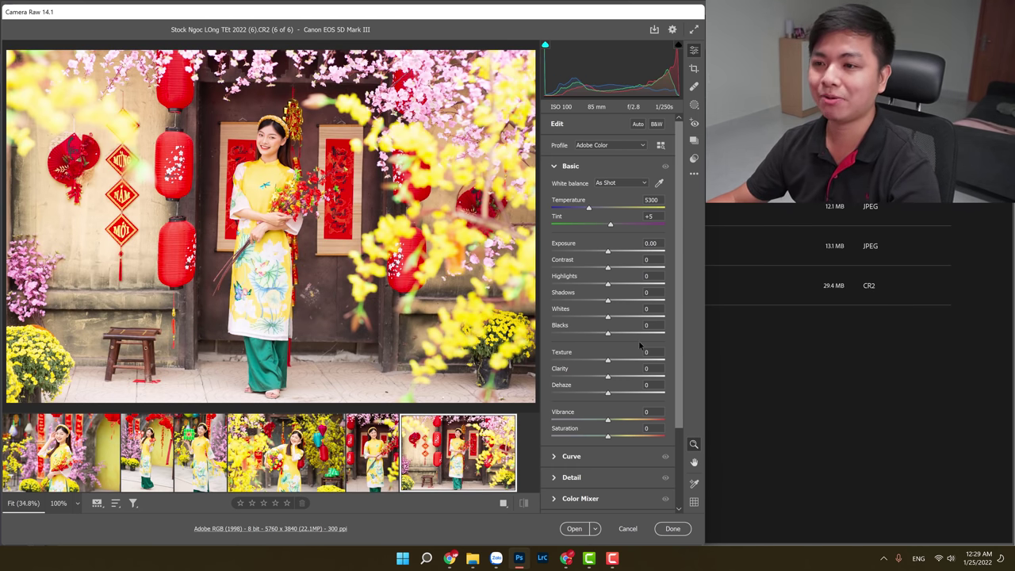
{"action": "scroll", "coordinate": [608, 378], "scroll_direction": "down", "scroll_amount": 3}
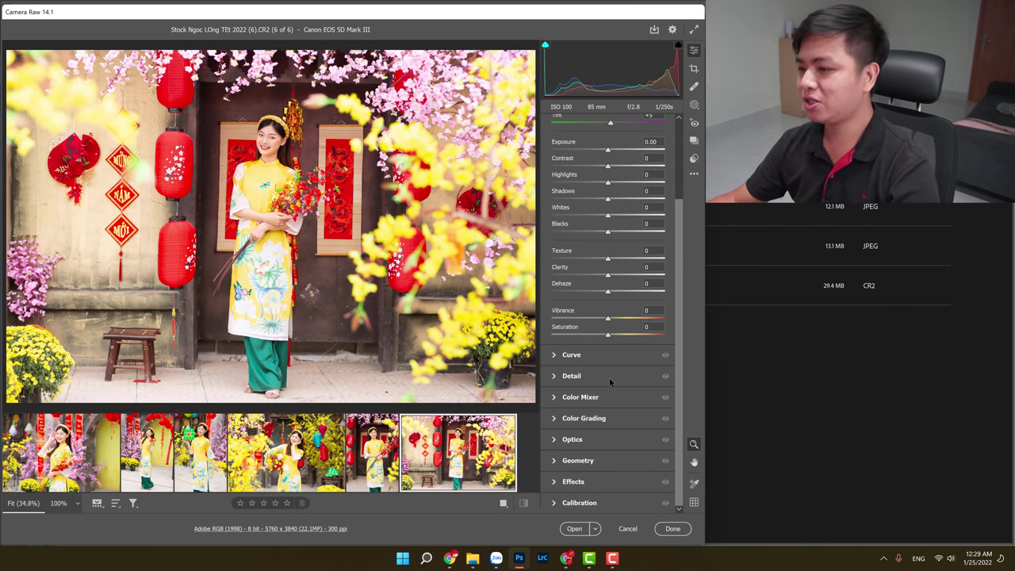
Collapse the Color Mixer and zoom to 100% on the woman's face in the lantern photo.
{"action": "left_click", "coordinate": [559, 396]}
{"action": "left_click", "coordinate": [557, 230]}
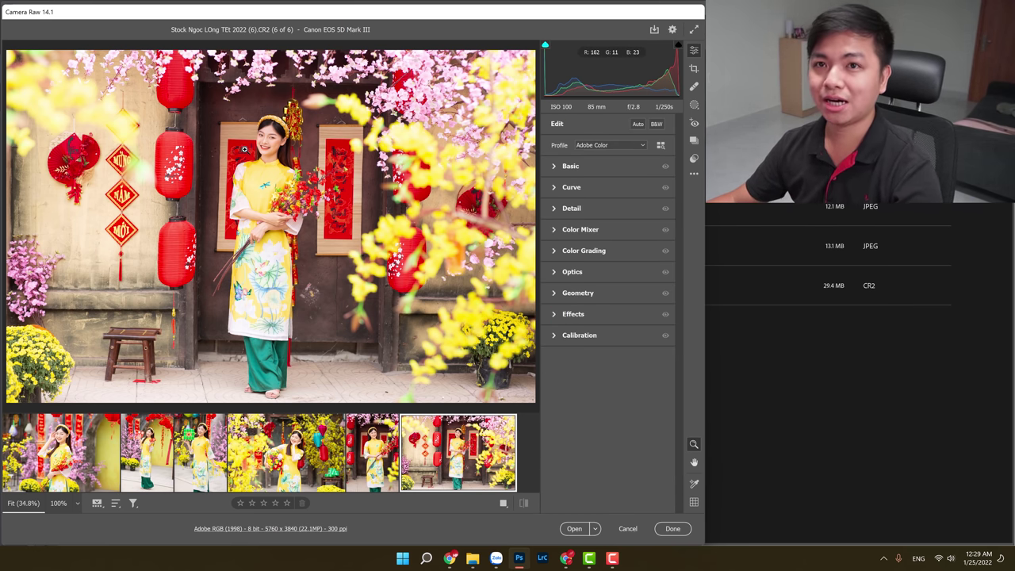
{"action": "left_click", "coordinate": [245, 148]}
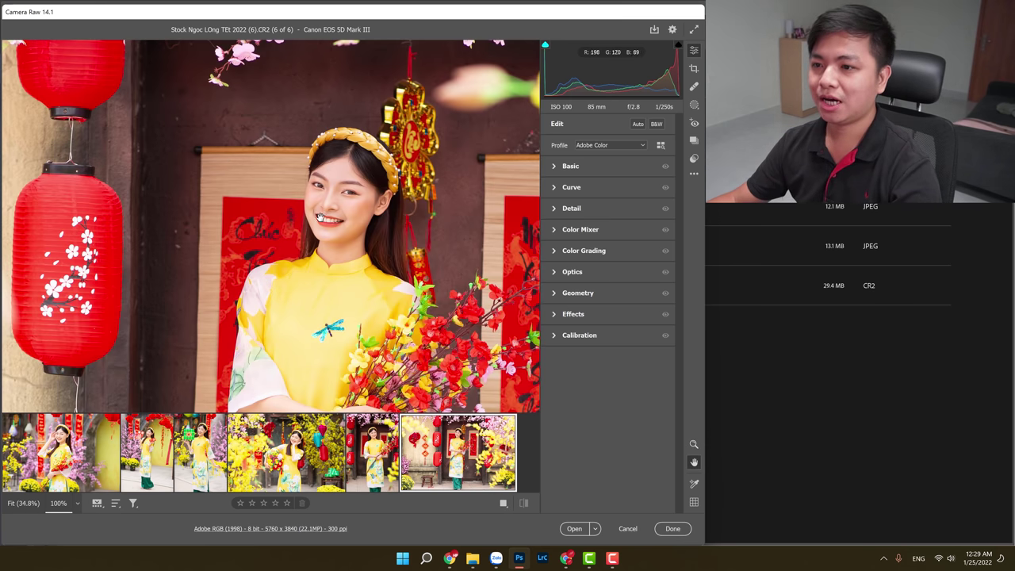
{"action": "left_click_drag", "start_coordinate": [233, 210], "coordinate": [289, 203]}
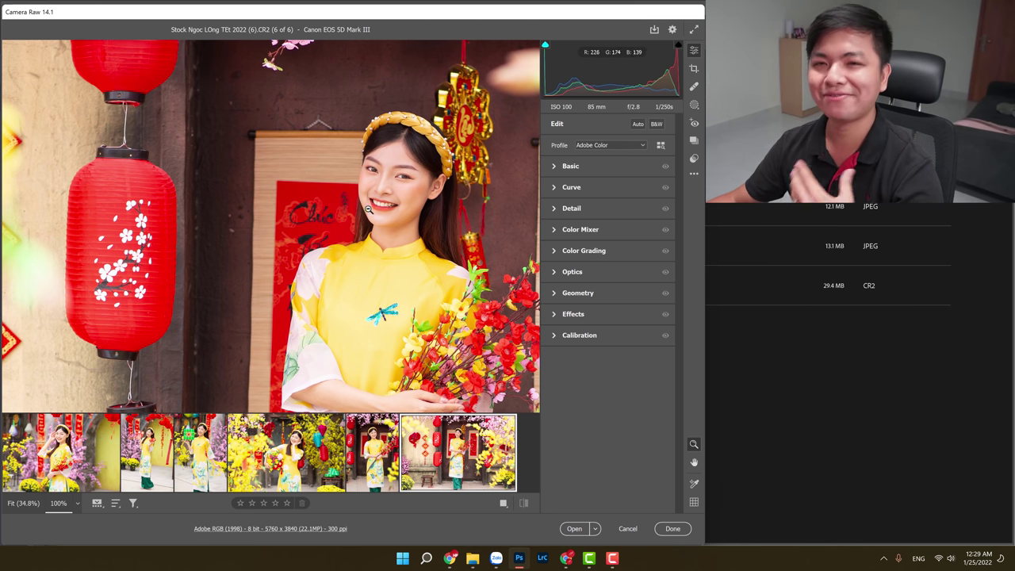
{"action": "left_click", "coordinate": [314, 200]}
{"action": "left_click", "coordinate": [240, 146]}
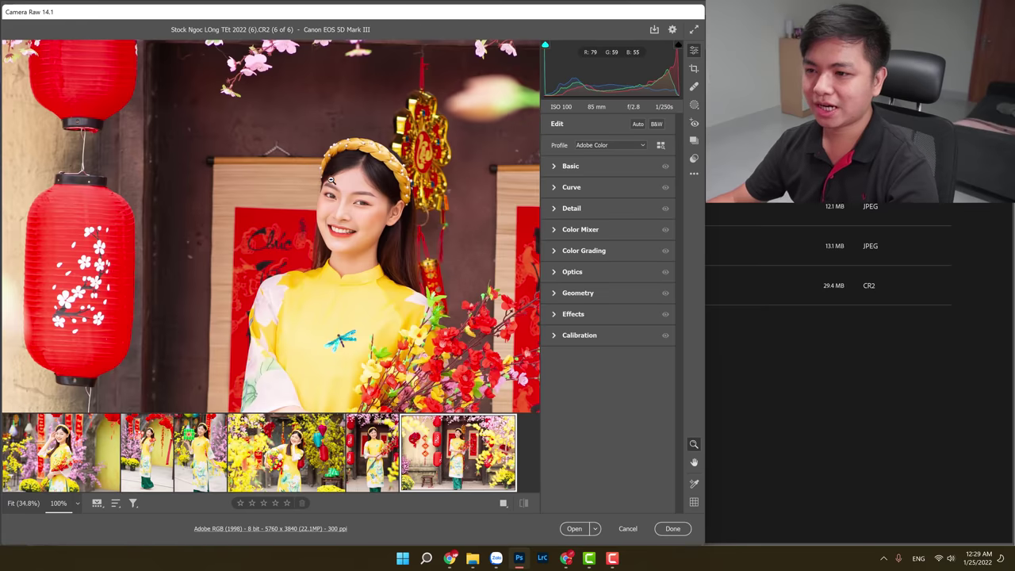
{"action": "left_click_drag", "start_coordinate": [228, 255], "coordinate": [275, 238]}
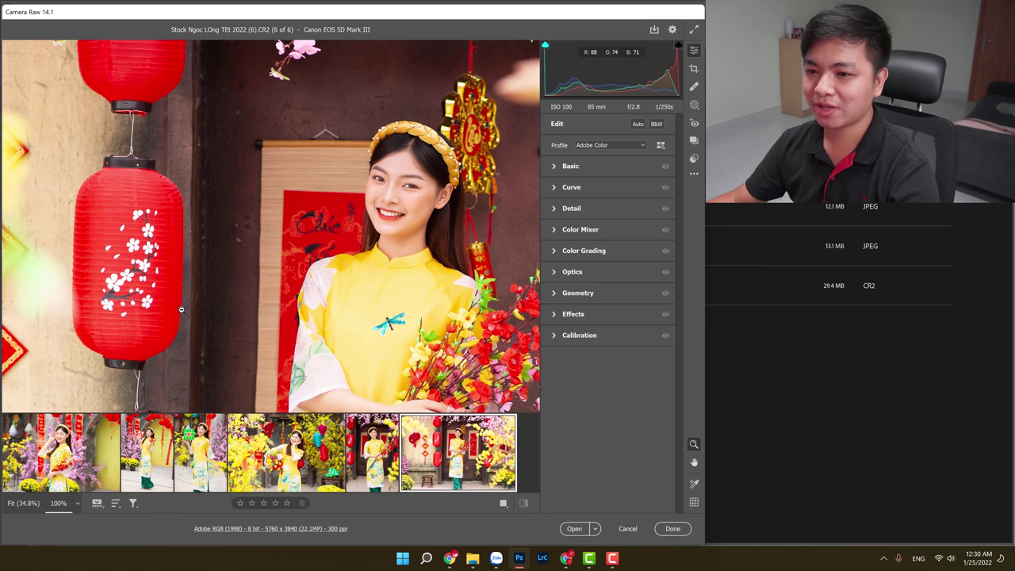
Compare the face close-up against the whole scene, then switch to the fifth portrait photo.
{"action": "left_click", "coordinate": [169, 201]}
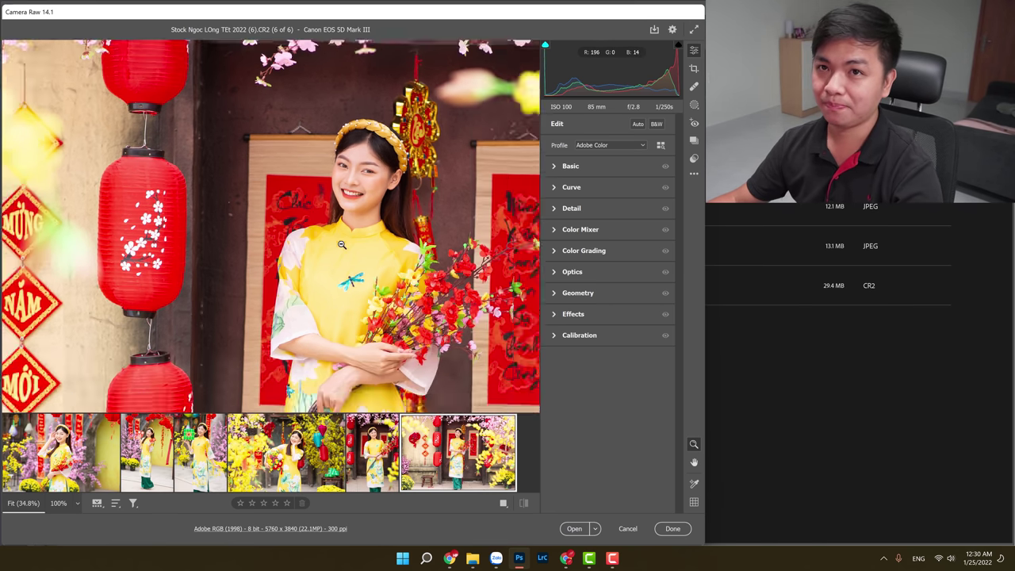
{"action": "left_click", "coordinate": [309, 212]}
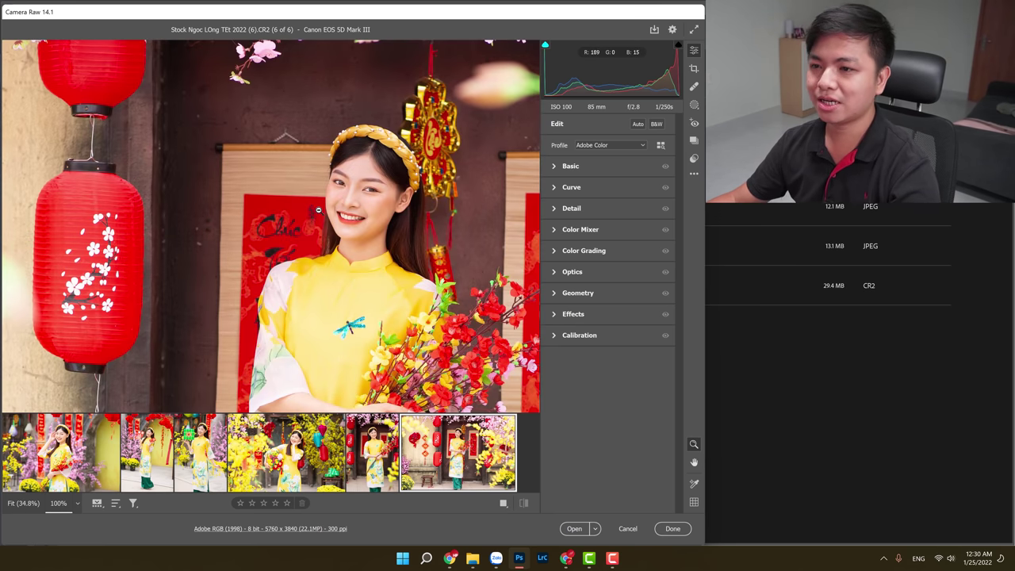
{"action": "left_click", "coordinate": [318, 211]}
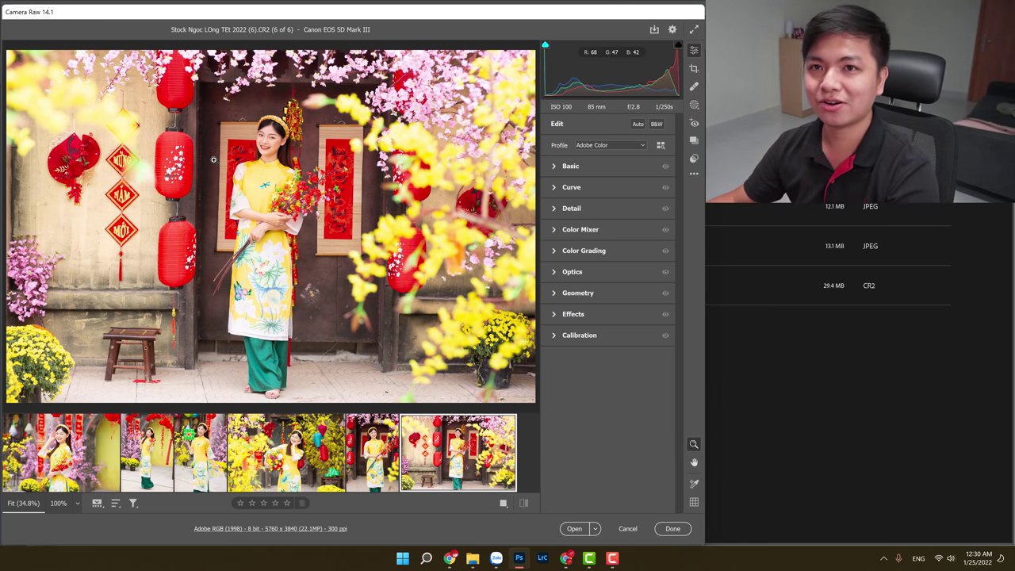
{"action": "left_click_drag", "start_coordinate": [213, 160], "coordinate": [298, 211]}
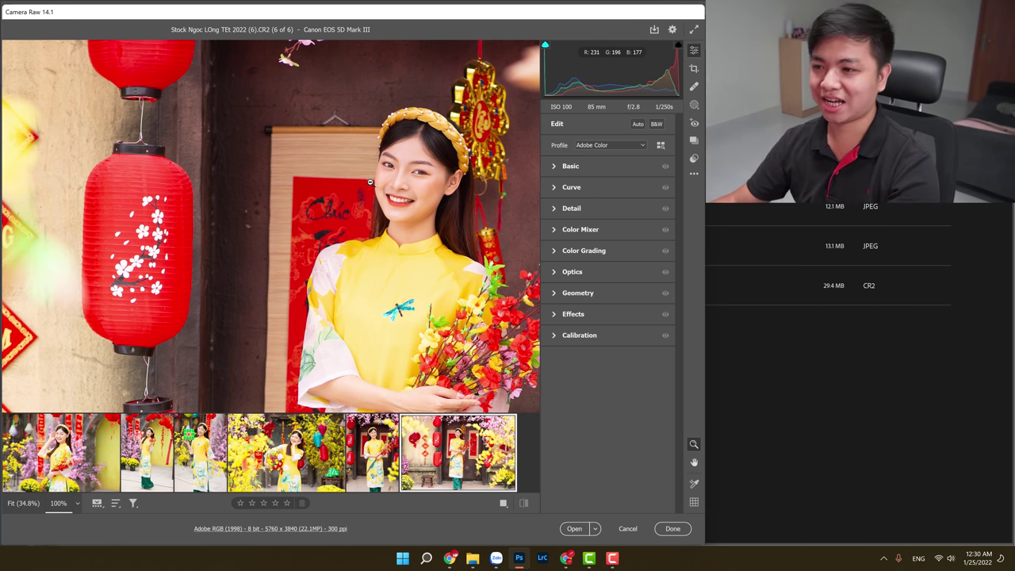
{"action": "mouse_move", "coordinate": [381, 159]}
{"action": "left_mouse_down"}
{"action": "mouse_move", "coordinate": [420, 166]}
{"action": "mouse_move", "coordinate": [437, 150]}
{"action": "left_mouse_up"}
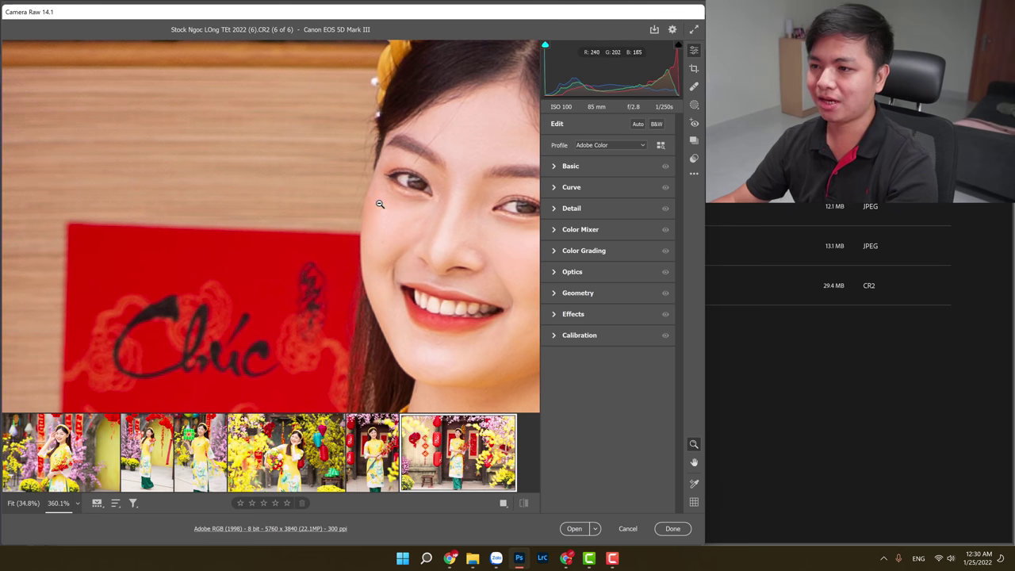
{"action": "left_click_drag", "start_coordinate": [379, 193], "coordinate": [236, 208]}
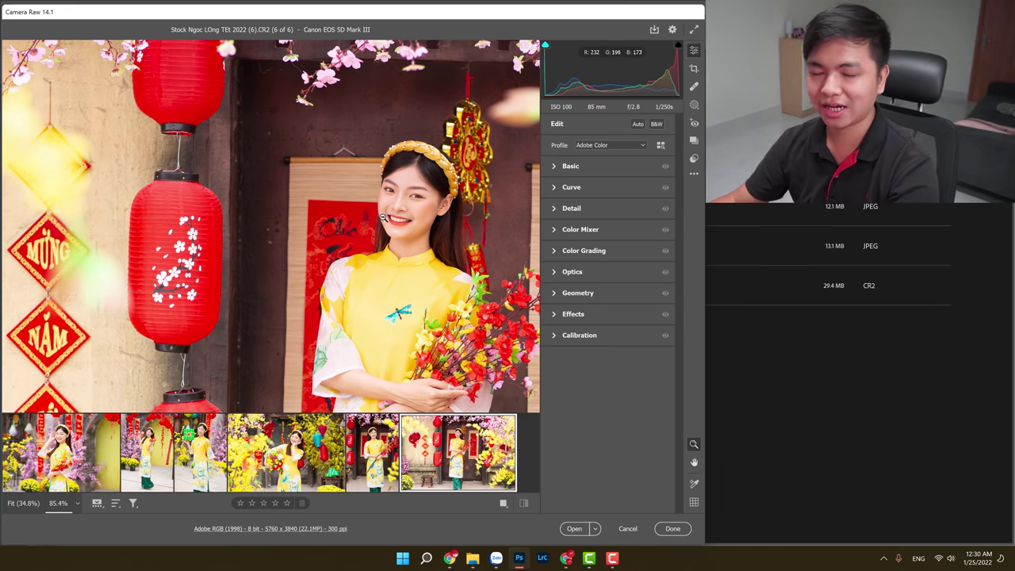
{"action": "left_click_drag", "start_coordinate": [382, 217], "coordinate": [399, 192]}
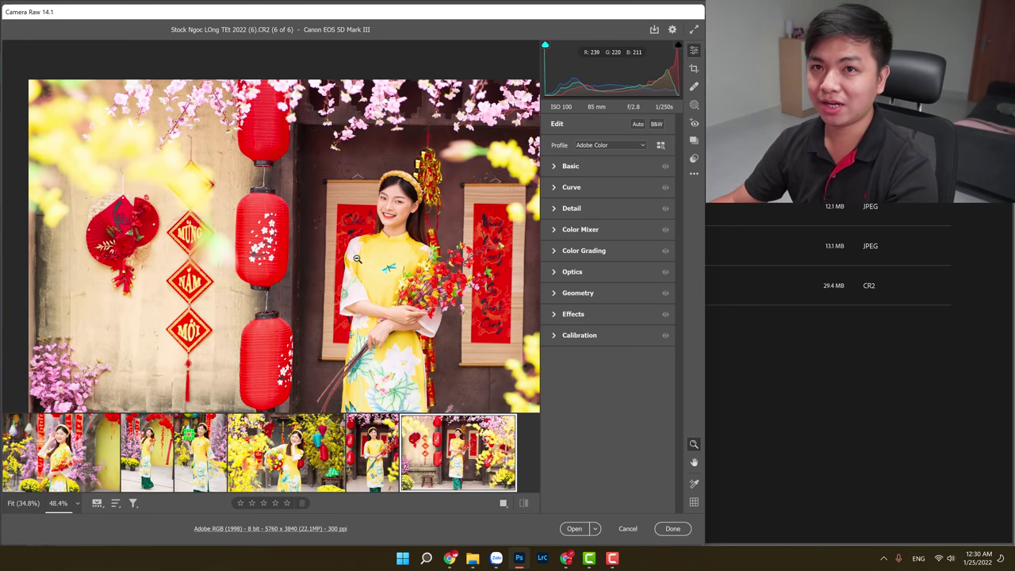
{"action": "left_click_drag", "start_coordinate": [357, 258], "coordinate": [340, 255]}
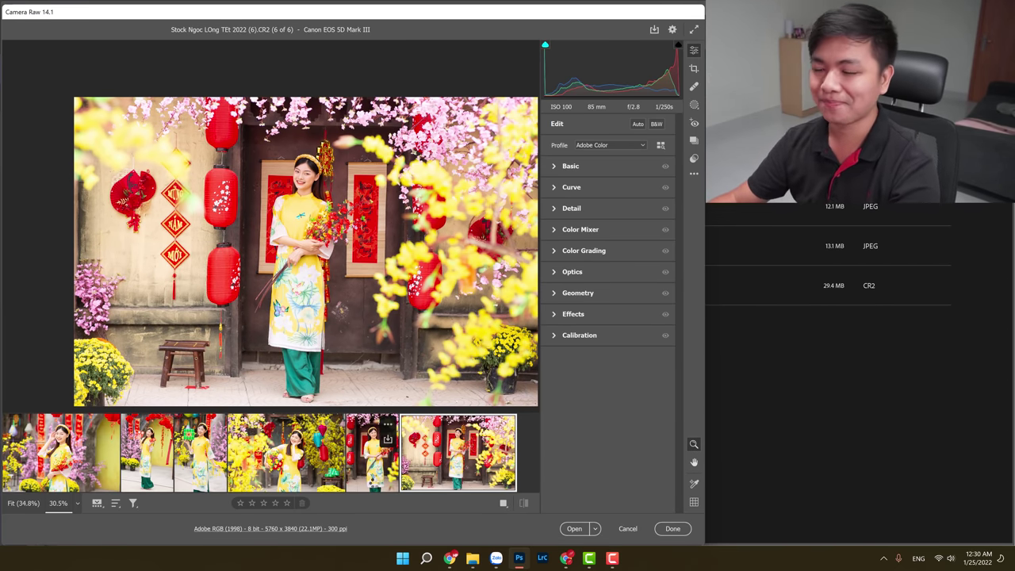
{"action": "left_click", "coordinate": [372, 451]}
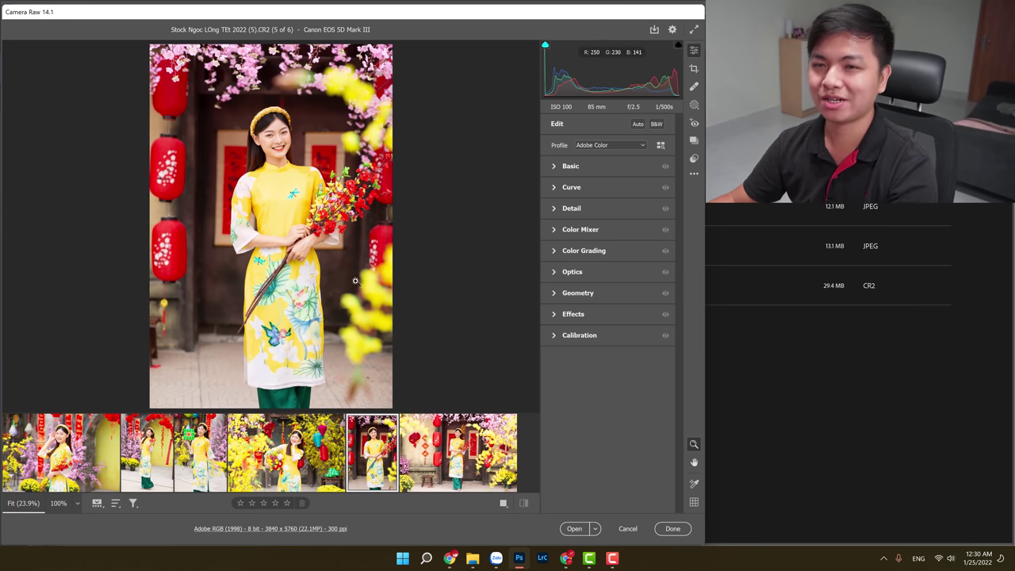
Zoom in on the woman's face, fit the view again, then move to photo 4 of 6.
{"action": "key", "text": "Right"}
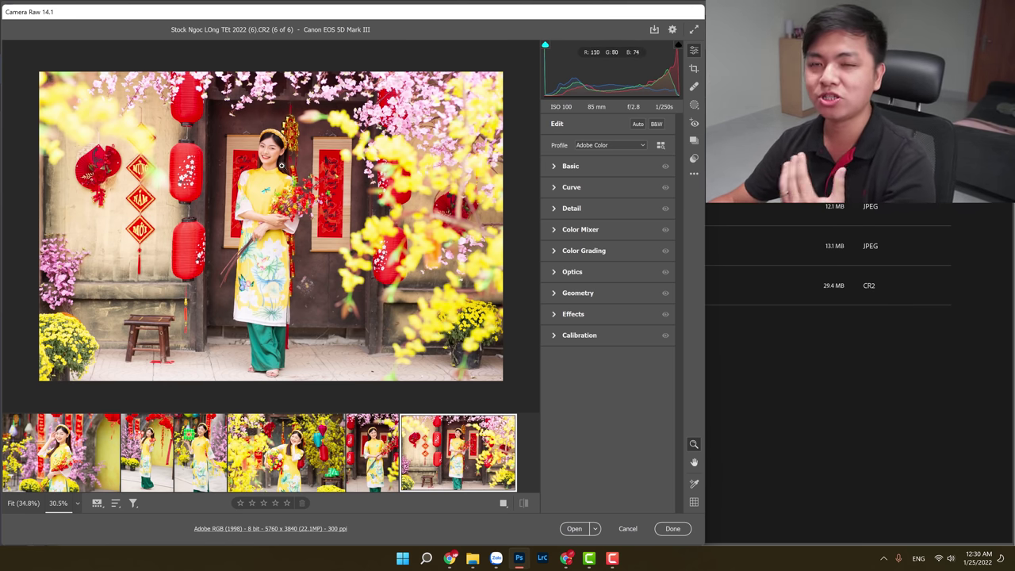
{"action": "left_click_drag", "start_coordinate": [266, 184], "coordinate": [350, 136]}
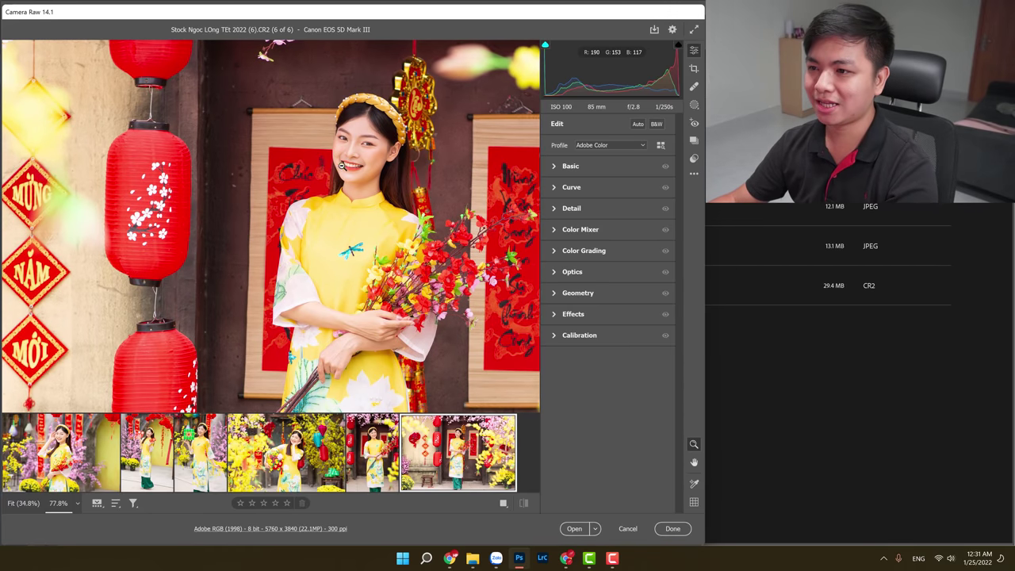
{"action": "left_click_drag", "start_coordinate": [340, 150], "coordinate": [351, 154]}
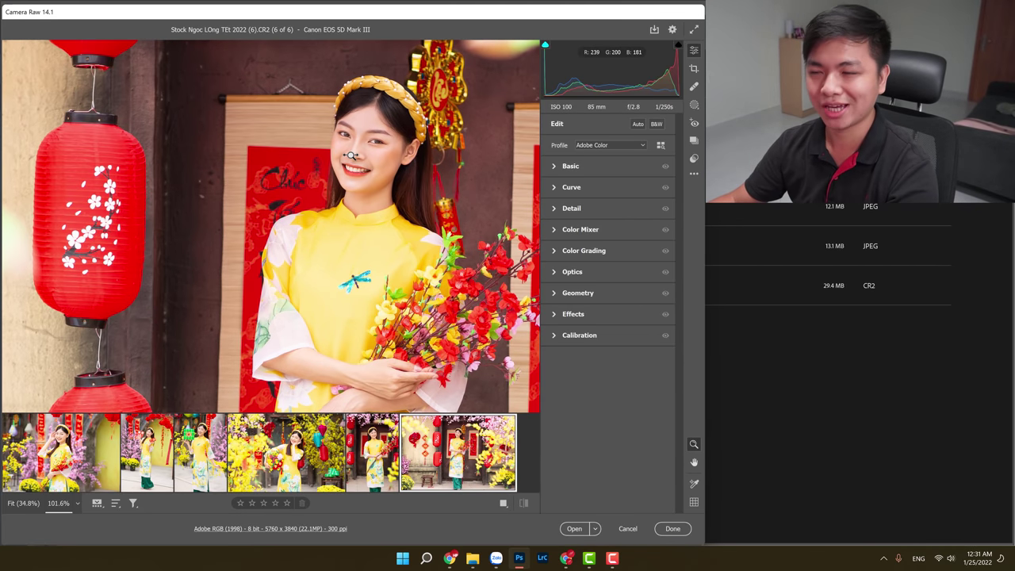
{"action": "key", "text": "ctrl+0"}
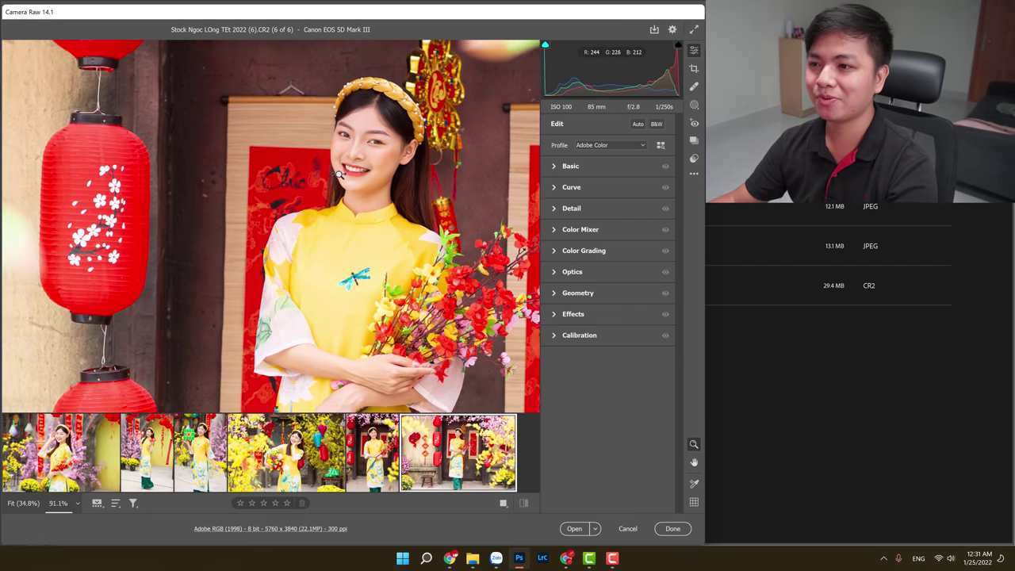
{"action": "key", "text": "Left"}
{"action": "key", "text": "Left"}
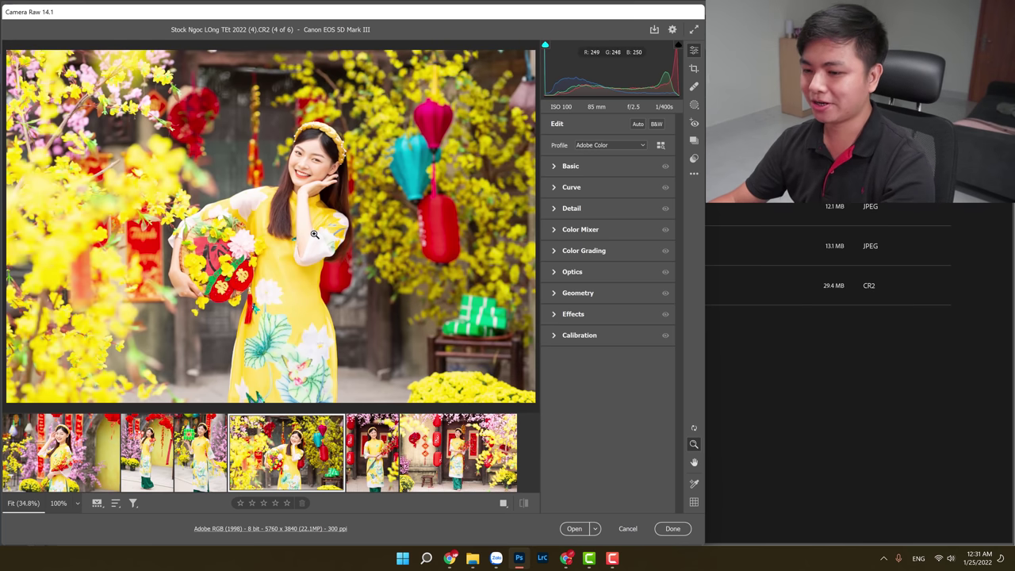
{"action": "mouse_move", "coordinate": [199, 451]}
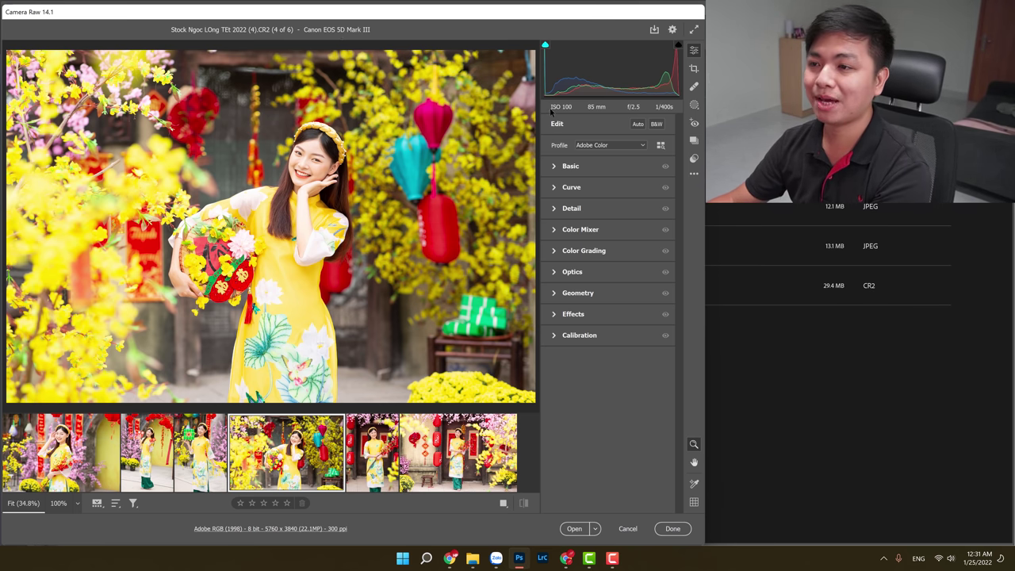
Expand the Basic panel for the fourth photo, showing As Shot 5300 temperature and +5 tint.
{"action": "left_click", "coordinate": [286, 529]}
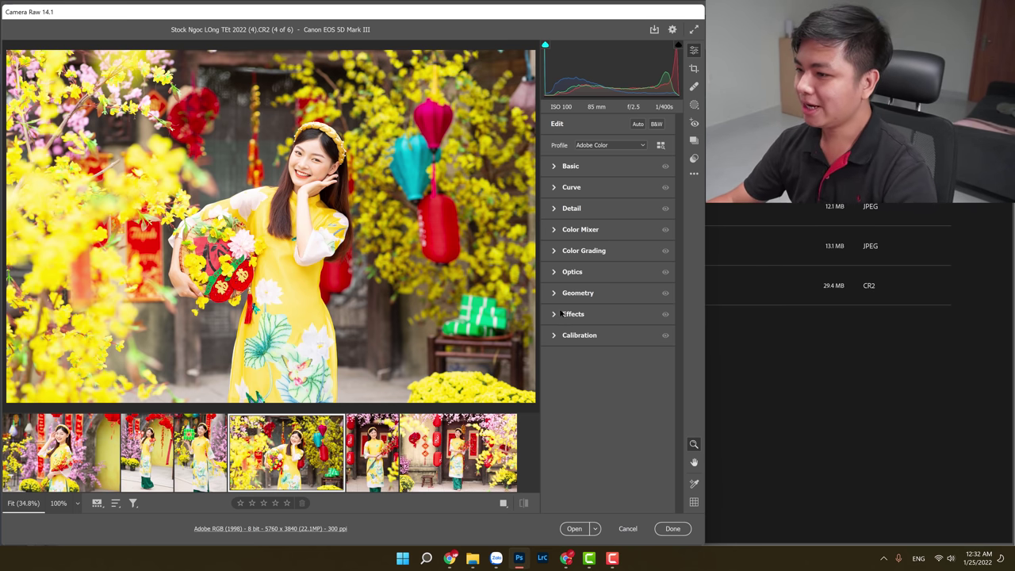
{"action": "left_click", "coordinate": [553, 167]}
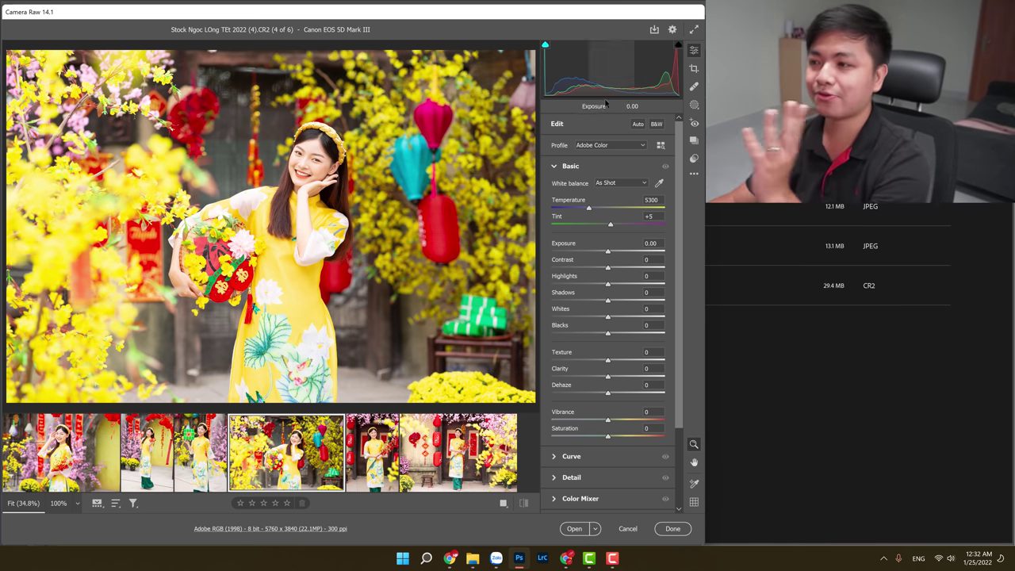
Try exposures of -0.45, +0.30 and -0.30 on the blossom portrait.
{"action": "left_click", "coordinate": [602, 252]}
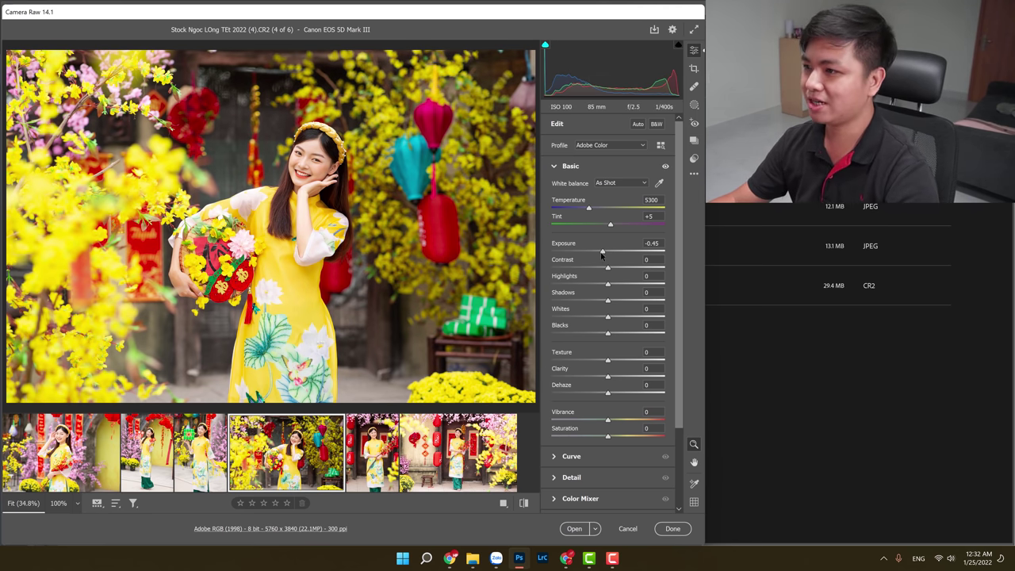
{"action": "left_click_drag", "start_coordinate": [605, 250], "coordinate": [606, 254]}
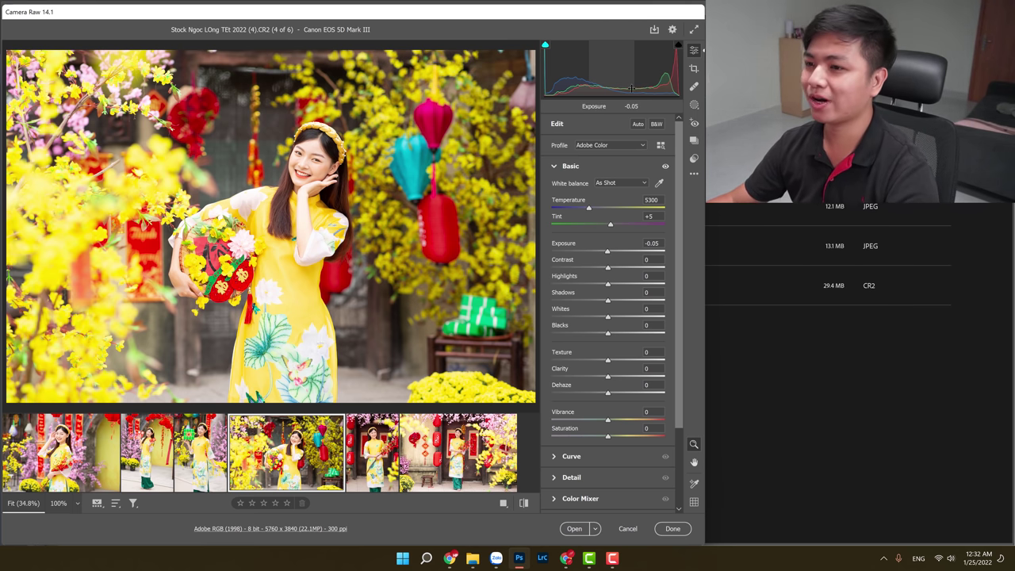
{"action": "left_click_drag", "start_coordinate": [608, 252], "coordinate": [602, 253]}
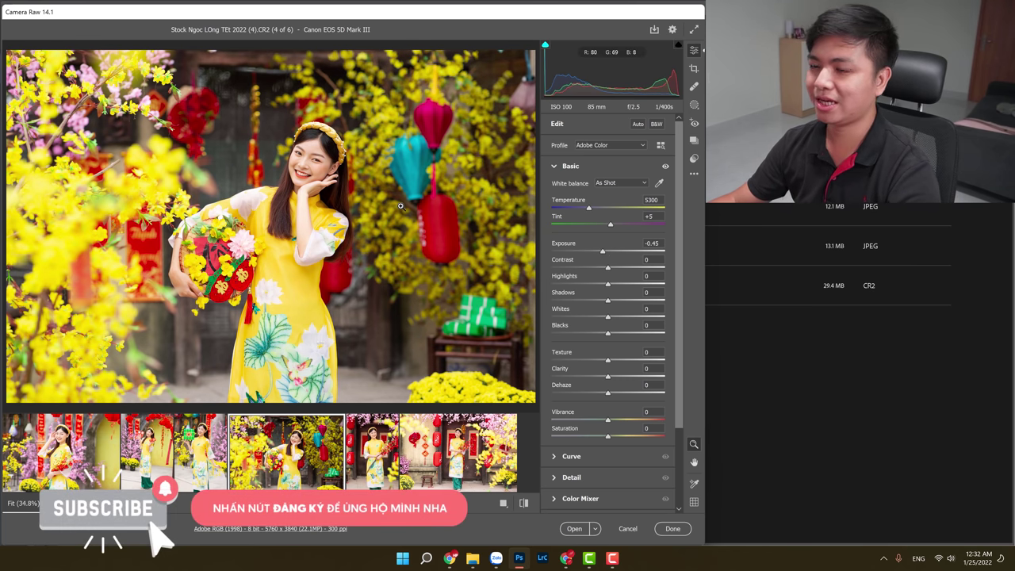
{"action": "scroll", "coordinate": [399, 202], "scroll_direction": "up", "scroll_amount": 2}
{"action": "scroll", "coordinate": [397, 197], "scroll_direction": "up", "scroll_amount": 3}
{"action": "scroll", "coordinate": [396, 192], "scroll_direction": "up", "scroll_amount": 2}
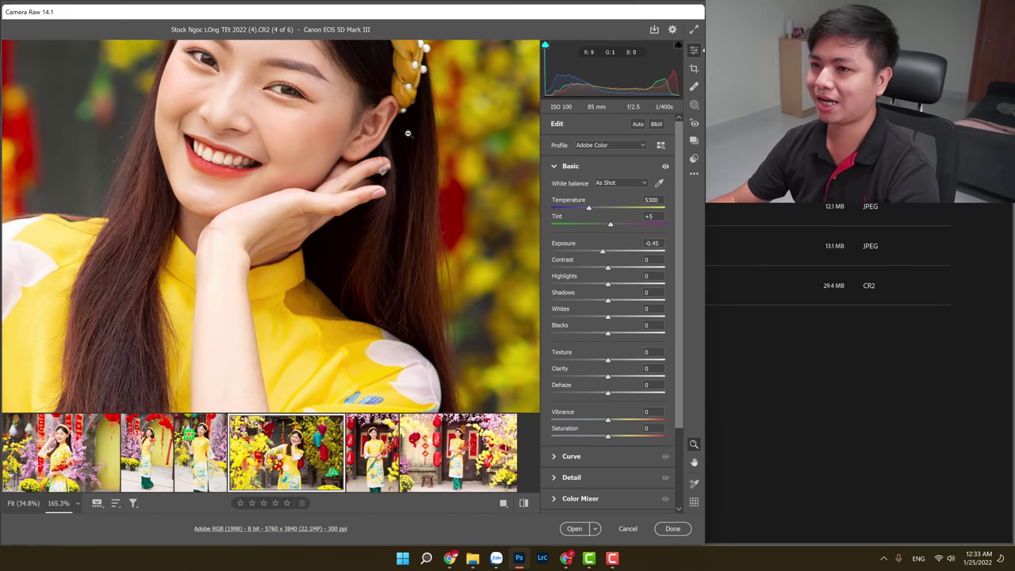
{"action": "scroll", "coordinate": [341, 237], "scroll_direction": "up", "scroll_amount": 3}
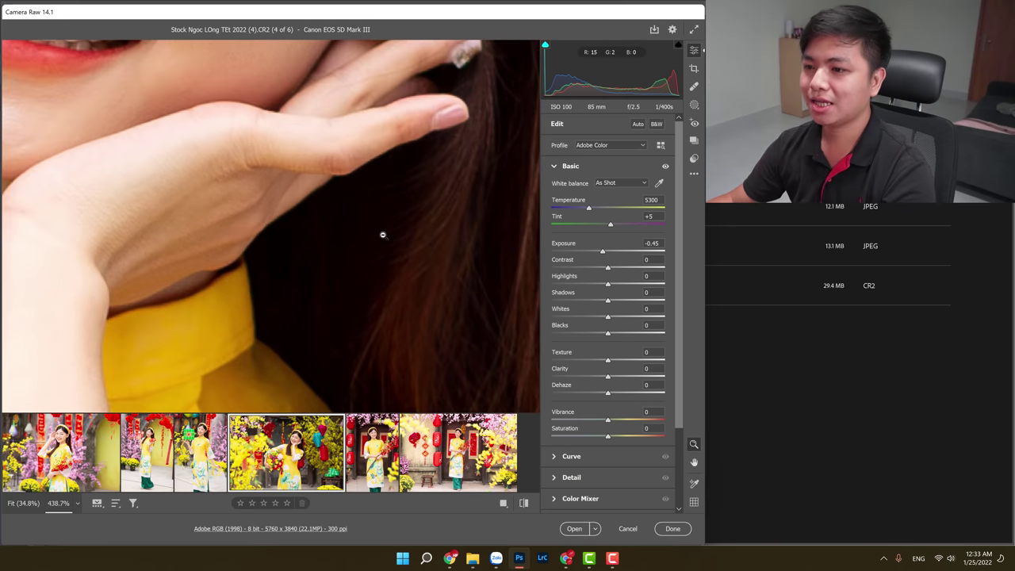
{"action": "scroll", "coordinate": [339, 243], "scroll_direction": "down", "scroll_amount": 5}
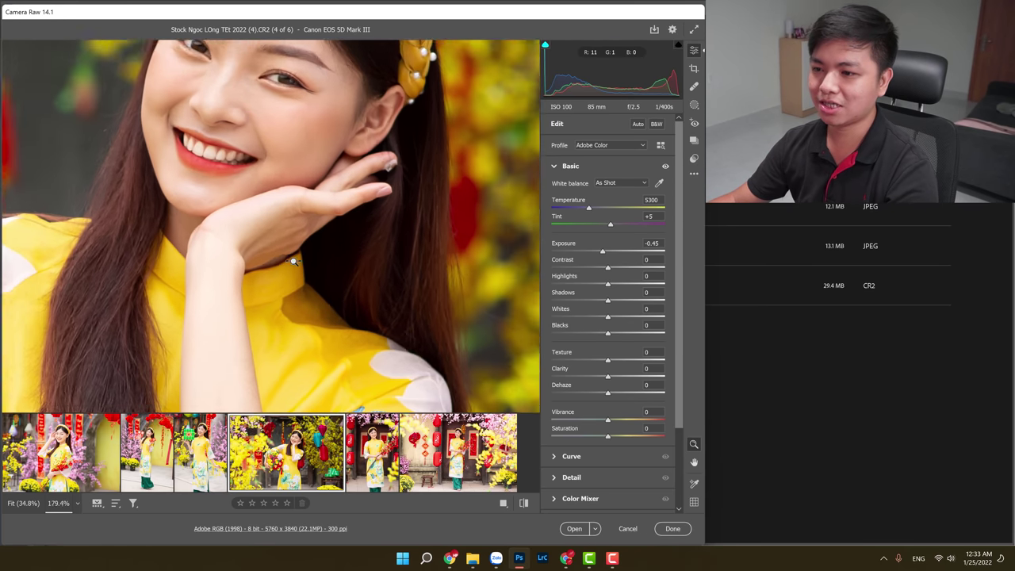
{"action": "scroll", "coordinate": [339, 226], "scroll_direction": "down", "scroll_amount": 2}
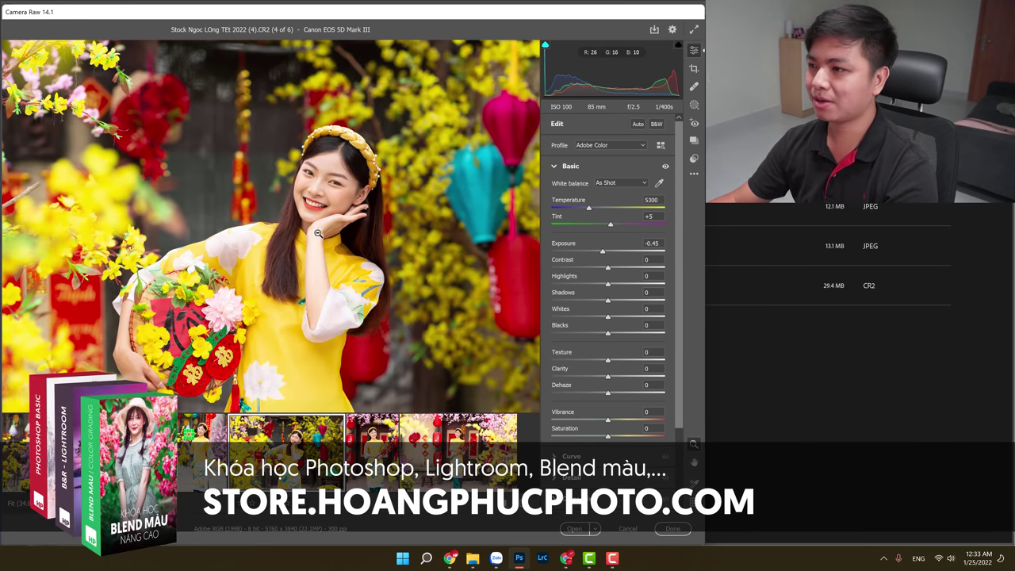
{"action": "scroll", "coordinate": [341, 226], "scroll_direction": "down", "scroll_amount": 2}
{"action": "scroll", "coordinate": [345, 226], "scroll_direction": "down", "scroll_amount": 2}
{"action": "scroll", "coordinate": [349, 226], "scroll_direction": "down", "scroll_amount": 2}
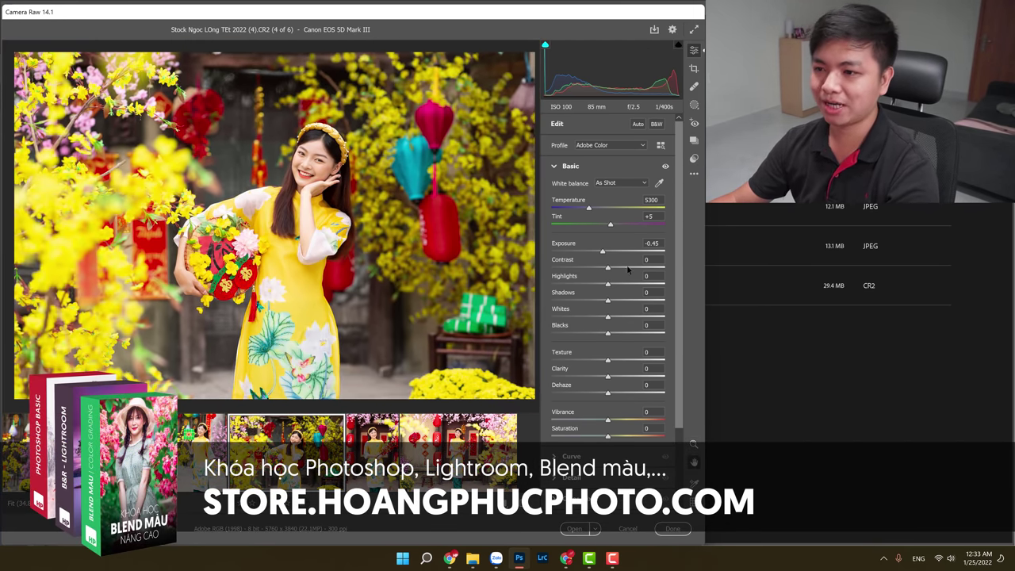
Swing exposure from -1.60 back up through -0.65 to about +0.05.
{"action": "left_click_drag", "start_coordinate": [602, 253], "coordinate": [589, 253]}
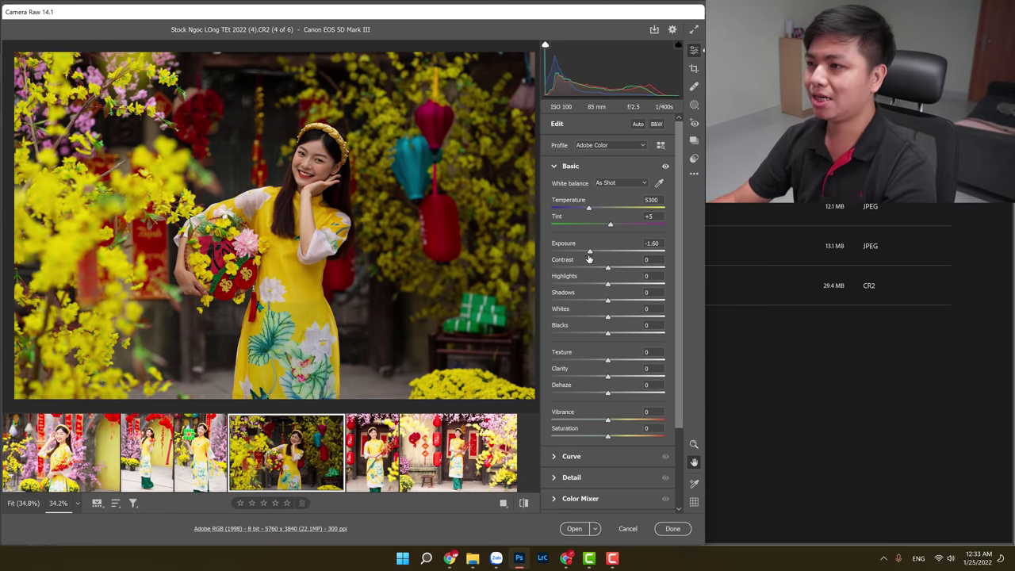
{"action": "mouse_move", "coordinate": [589, 253]}
{"action": "left_mouse_down"}
{"action": "mouse_move", "coordinate": [611, 253]}
{"action": "mouse_move", "coordinate": [591, 253]}
{"action": "left_mouse_up"}
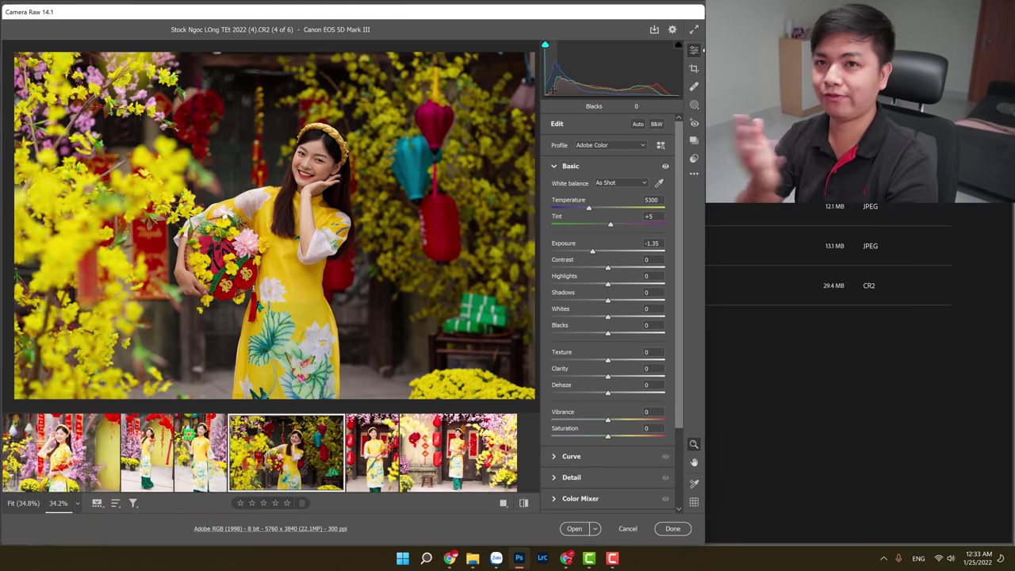
{"action": "left_click_drag", "start_coordinate": [592, 252], "coordinate": [611, 255]}
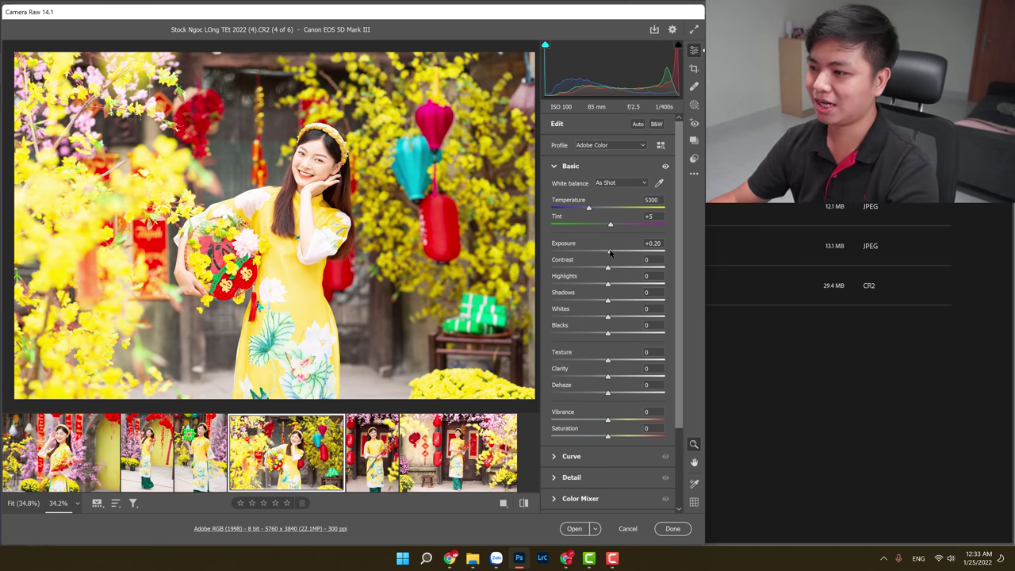
{"action": "left_click_drag", "start_coordinate": [610, 252], "coordinate": [607, 253]}
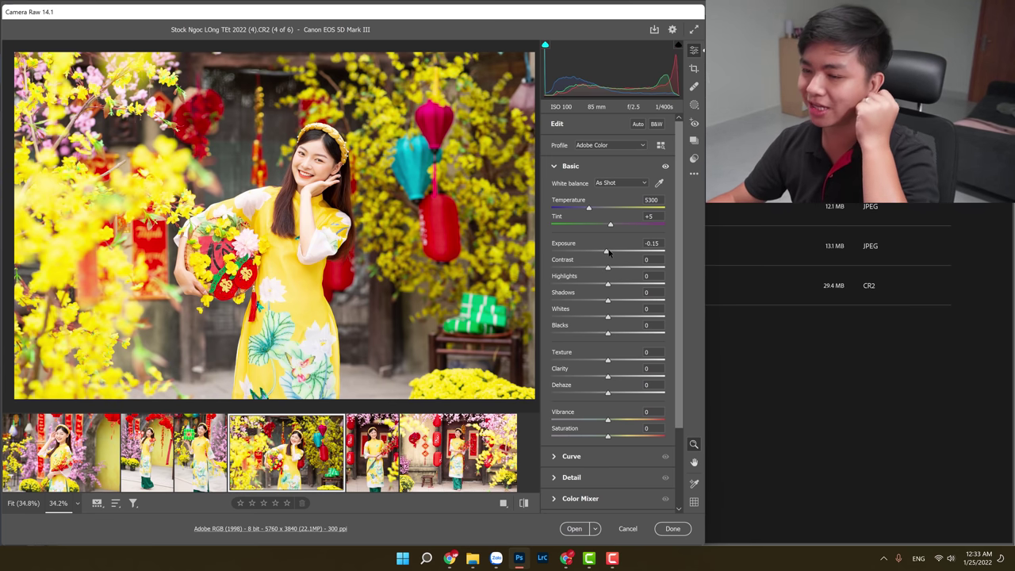
{"action": "left_click_drag", "start_coordinate": [607, 252], "coordinate": [616, 253]}
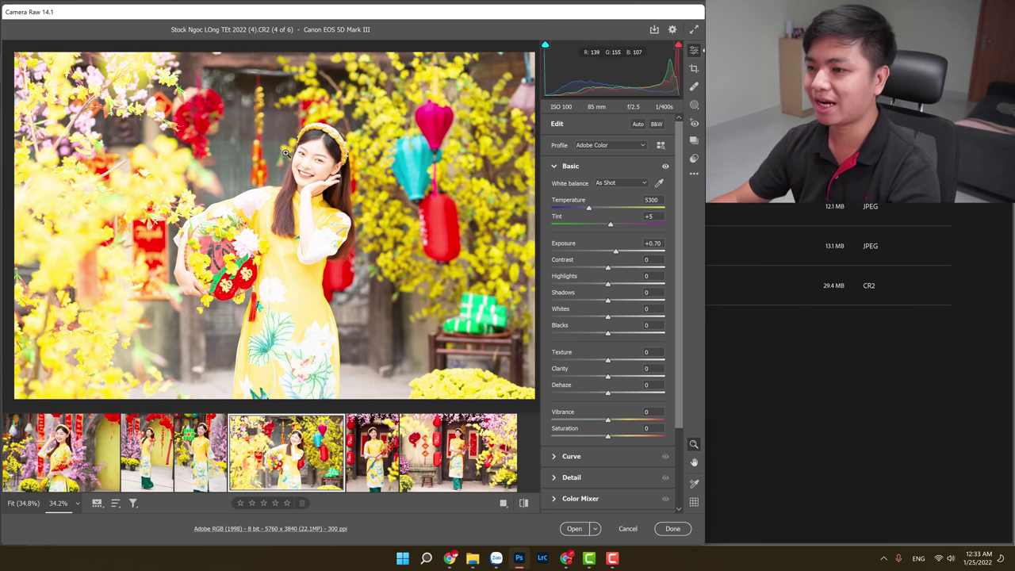
Zoom in to check the face and hand, then settle exposure at +0.10.
{"action": "left_click", "coordinate": [330, 187]}
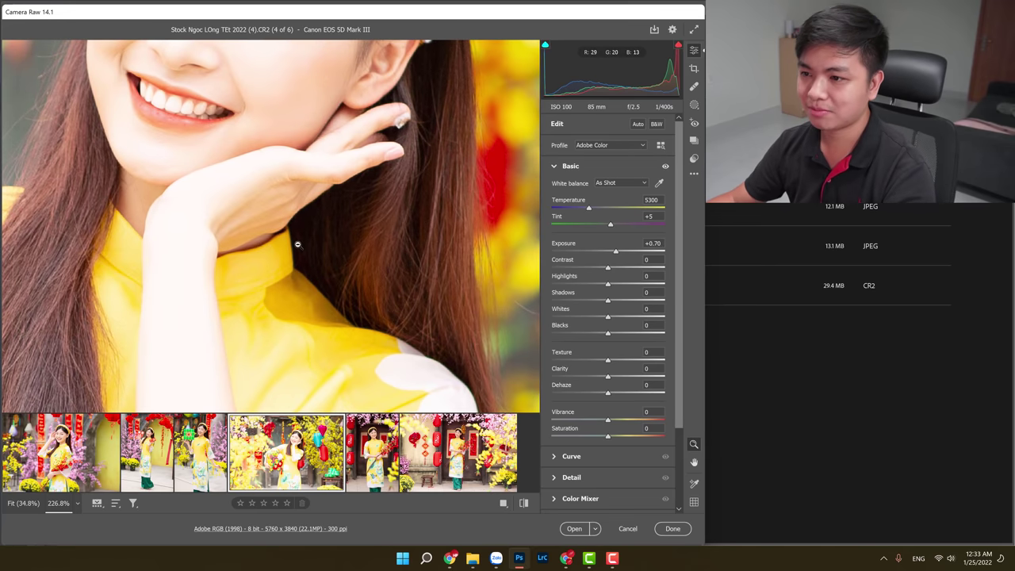
{"action": "left_click", "coordinate": [328, 211]}
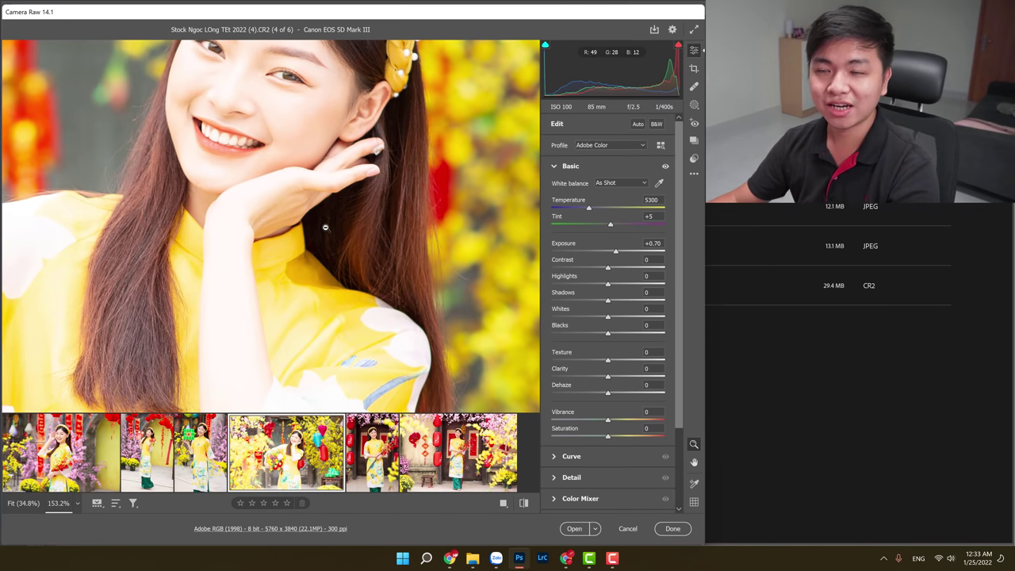
{"action": "left_click", "coordinate": [348, 201]}
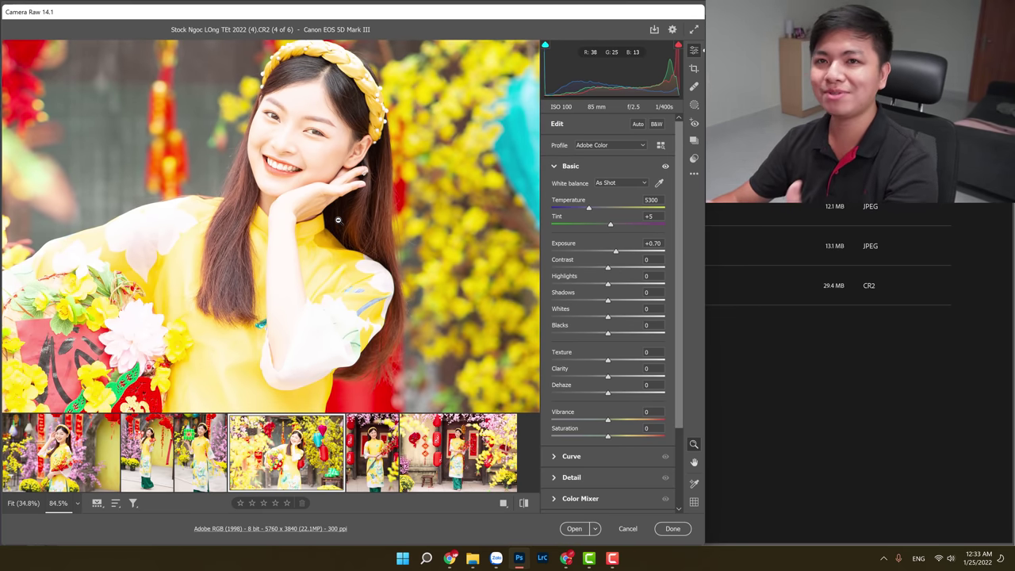
{"action": "left_click", "coordinate": [337, 221], "text": "alt"}
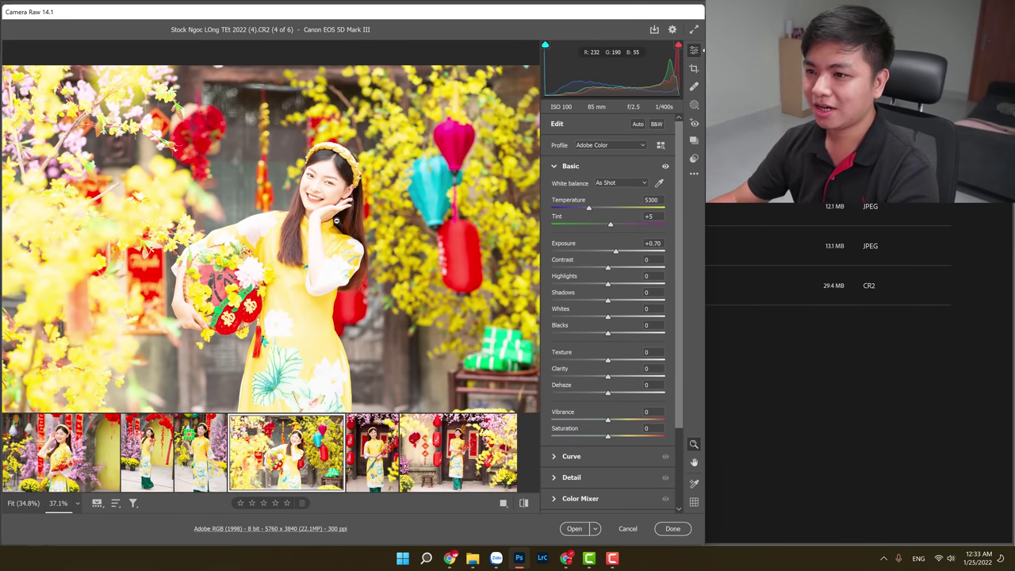
{"action": "left_click", "coordinate": [337, 222], "text": "alt"}
{"action": "left_click_drag", "start_coordinate": [615, 252], "coordinate": [609, 254]}
{"action": "left_click", "coordinate": [357, 199], "text": "alt"}
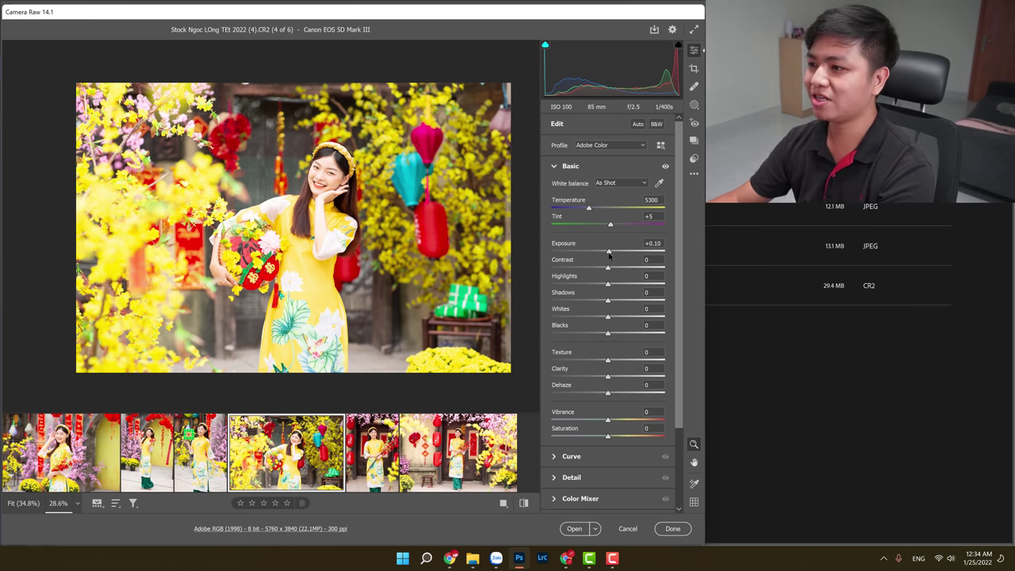
Lower exposure to -0.35 and contrast to -28, and pull back the highlights.
{"action": "left_click_drag", "start_coordinate": [609, 252], "coordinate": [603, 252]}
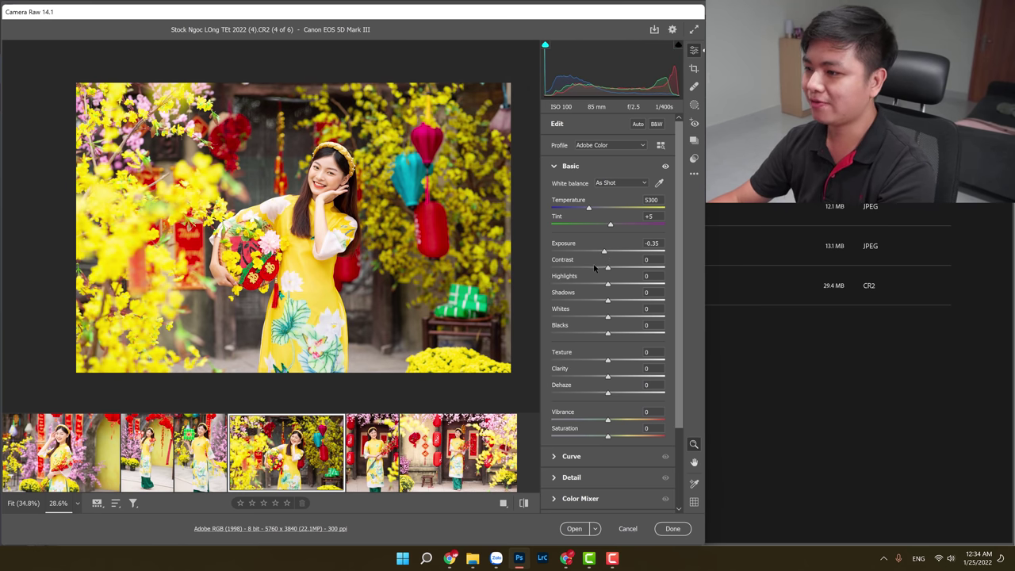
{"action": "left_click_drag", "start_coordinate": [594, 268], "coordinate": [591, 267]}
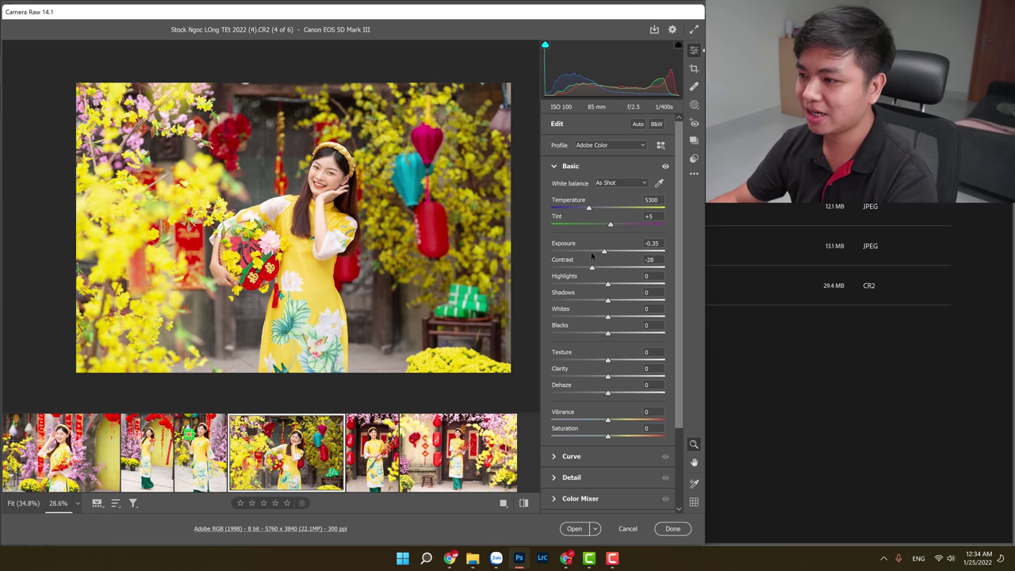
{"action": "left_click_drag", "start_coordinate": [608, 283], "coordinate": [572, 283]}
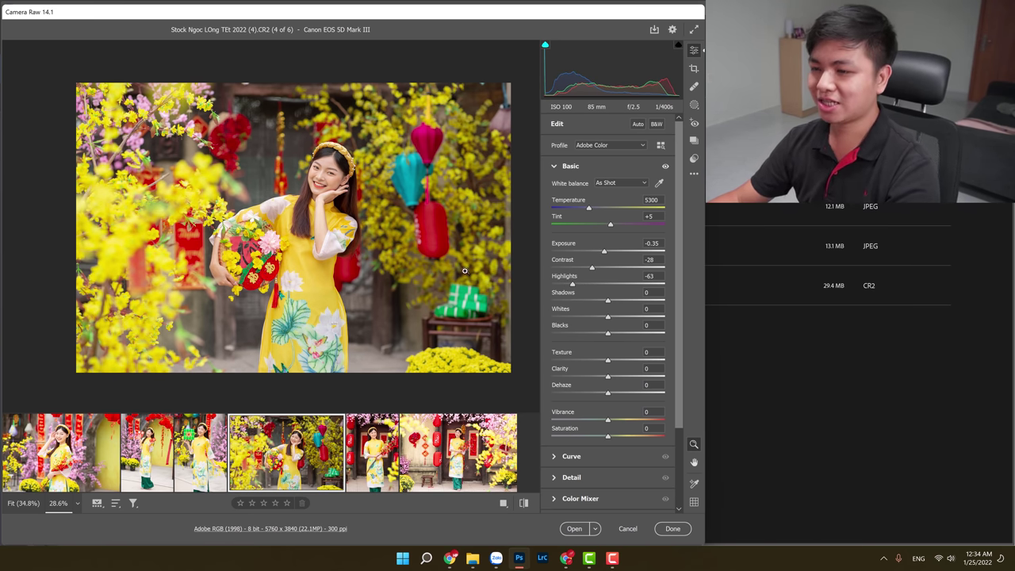
Zoom to about 370% on the face and shoulder, leaving highlights at -36.
{"action": "mouse_move", "coordinate": [329, 224]}
{"action": "left_mouse_down"}
{"action": "mouse_move", "coordinate": [393, 247]}
{"action": "mouse_move", "coordinate": [366, 276]}
{"action": "left_mouse_up"}
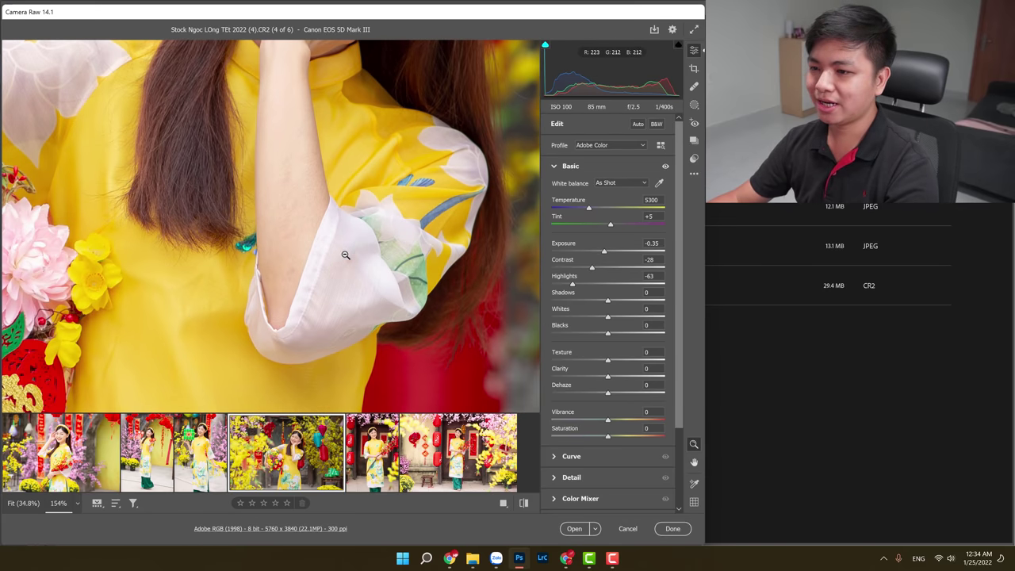
{"action": "left_click", "coordinate": [345, 255], "text": "alt"}
{"action": "mouse_move", "coordinate": [174, 147]}
{"action": "left_mouse_down"}
{"action": "mouse_move", "coordinate": [221, 149]}
{"action": "mouse_move", "coordinate": [237, 108]}
{"action": "left_mouse_up"}
{"action": "scroll", "coordinate": [236, 108], "scroll_direction": "down", "scroll_amount": 3}
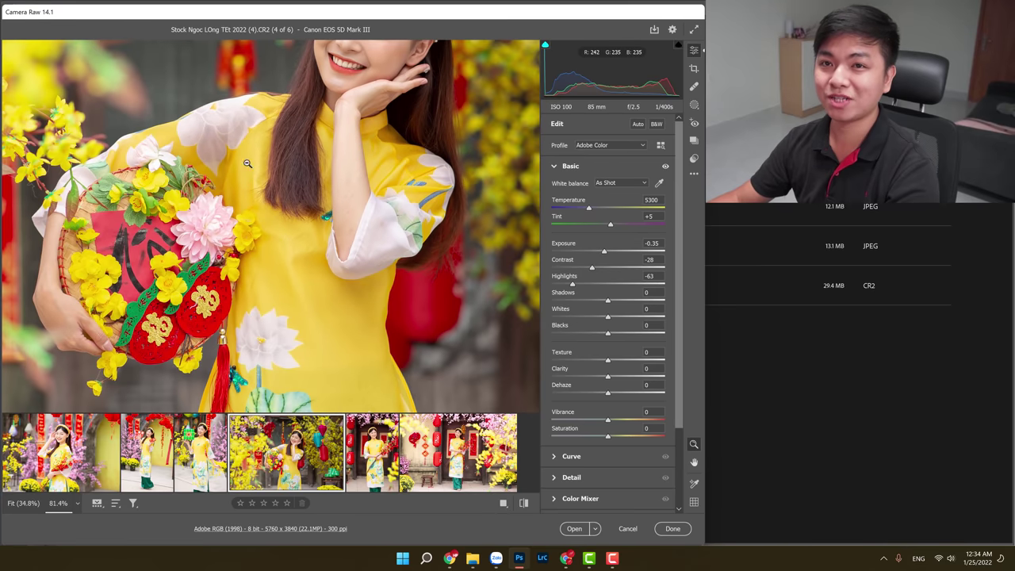
{"action": "scroll", "coordinate": [312, 160], "scroll_direction": "down", "scroll_amount": 2}
{"action": "scroll", "coordinate": [370, 86], "scroll_direction": "up", "scroll_amount": 2}
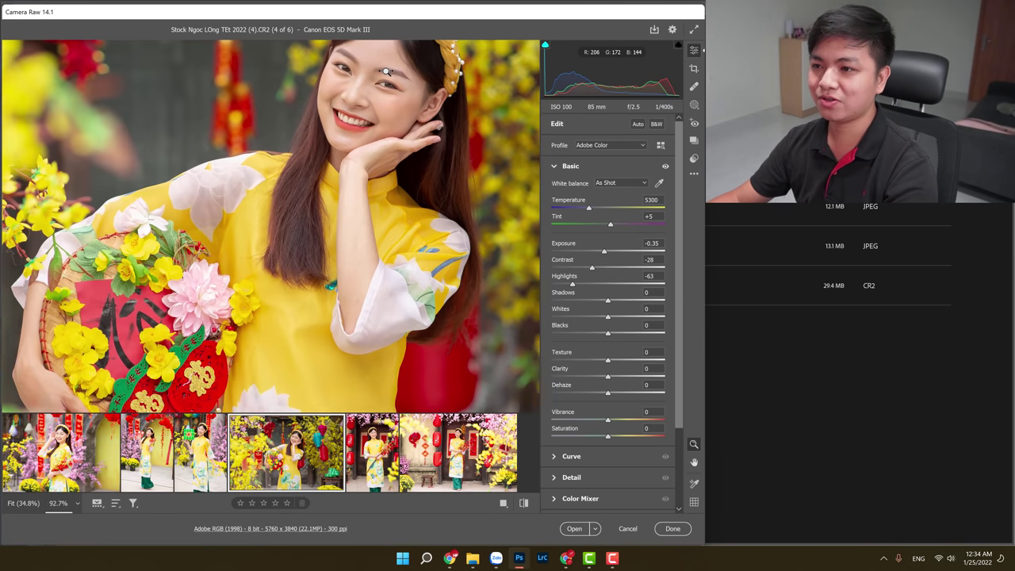
{"action": "scroll", "coordinate": [369, 86], "scroll_direction": "up", "scroll_amount": 3}
{"action": "scroll", "coordinate": [332, 142], "scroll_direction": "up", "scroll_amount": 1}
{"action": "scroll", "coordinate": [309, 202], "scroll_direction": "up", "scroll_amount": 1}
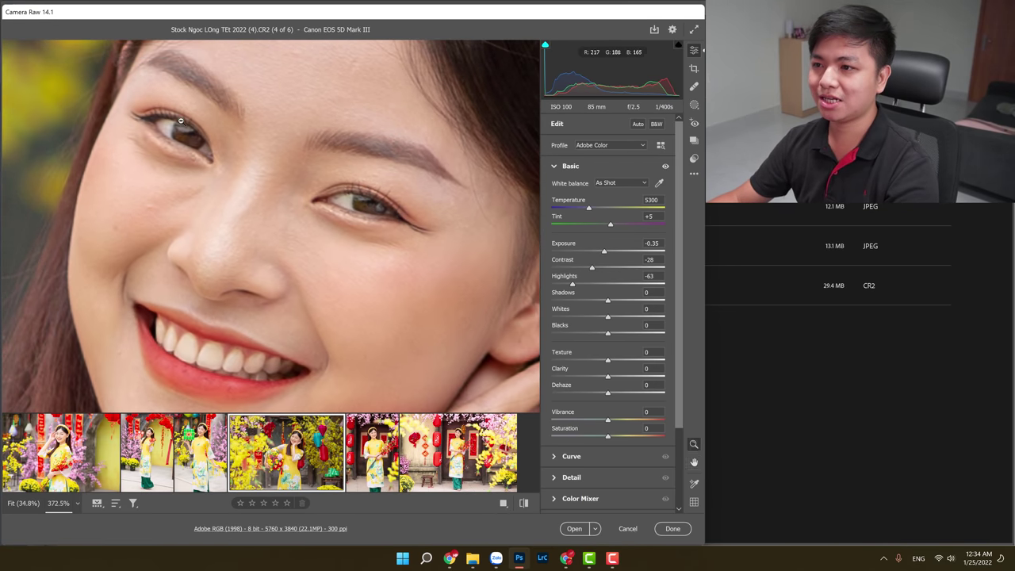
{"action": "left_click_drag", "start_coordinate": [573, 284], "coordinate": [587, 284]}
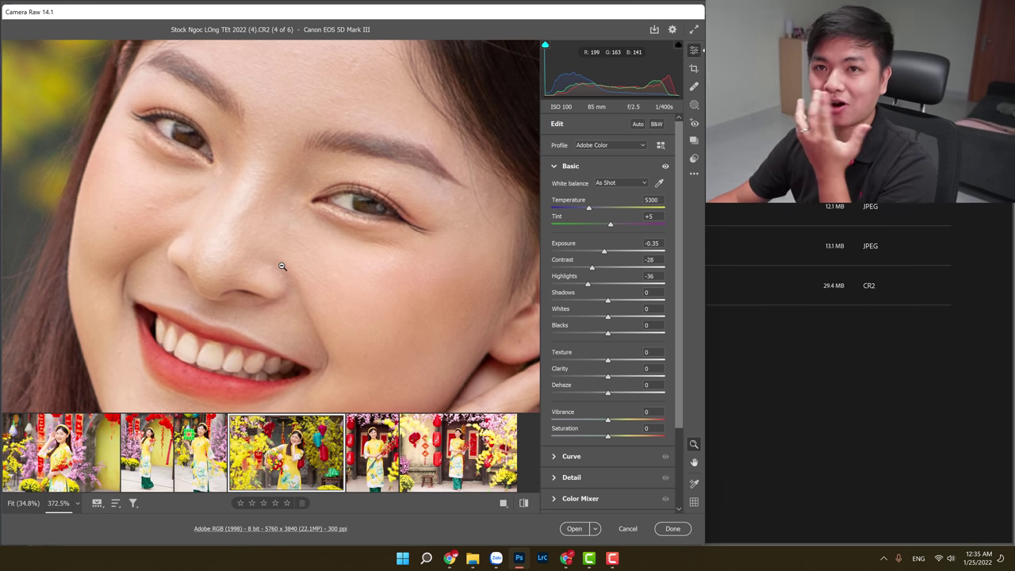
Zoom between a half-body view and a cheek-and-eye close-up of the smiling face.
{"action": "left_click", "coordinate": [409, 277], "text": "alt"}
{"action": "left_click", "coordinate": [375, 278]}
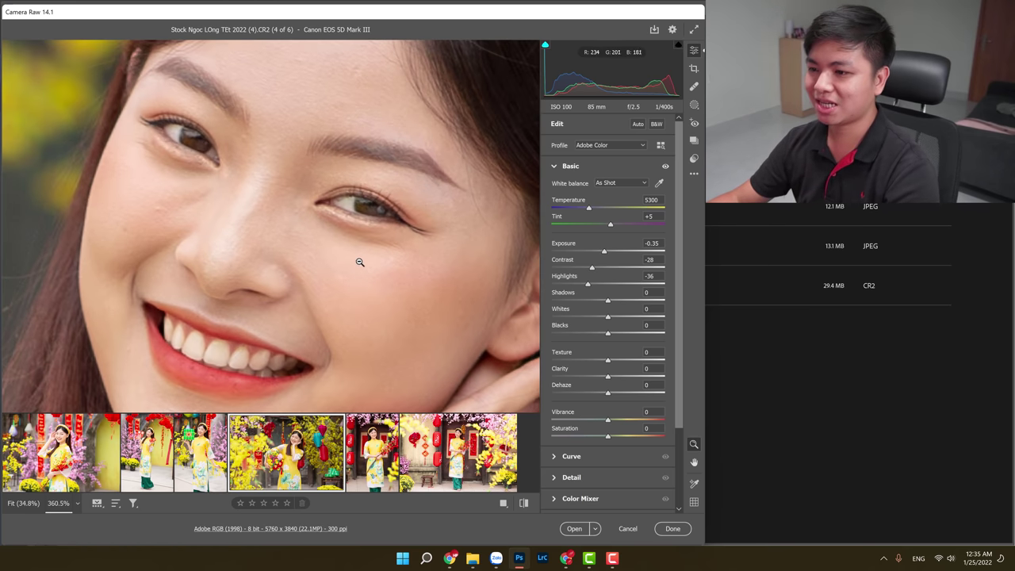
{"action": "left_click", "coordinate": [353, 264], "text": "alt"}
{"action": "left_click", "coordinate": [369, 266], "text": "alt"}
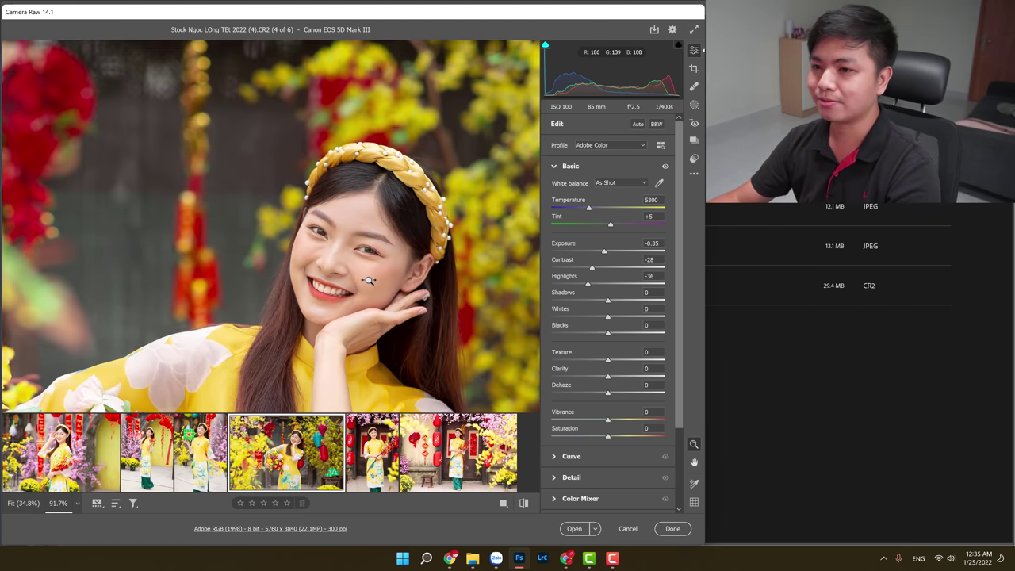
{"action": "left_click", "coordinate": [377, 267]}
{"action": "left_click", "coordinate": [370, 240]}
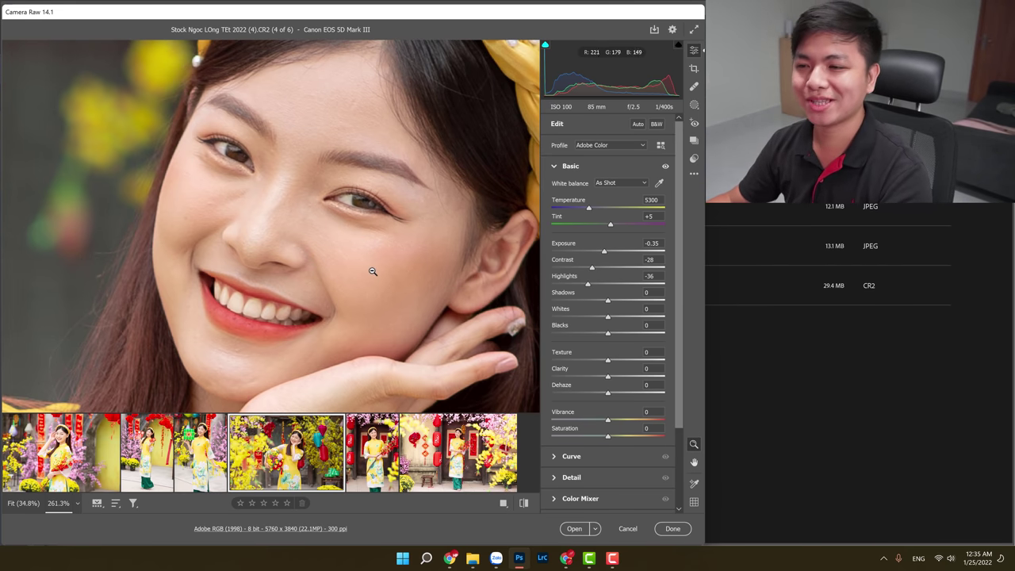
{"action": "left_click", "coordinate": [370, 252]}
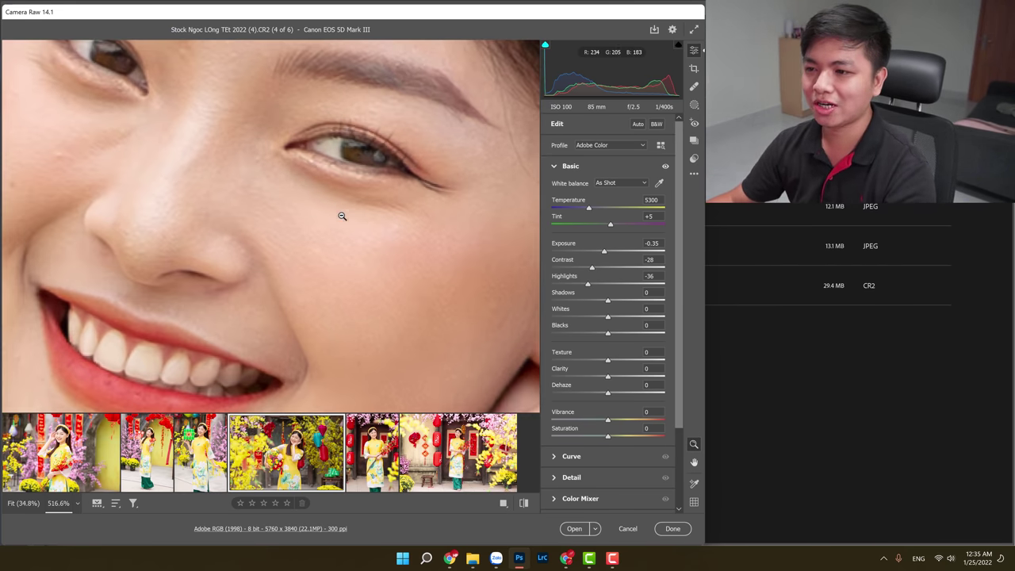
{"action": "left_click", "coordinate": [341, 216], "text": "alt"}
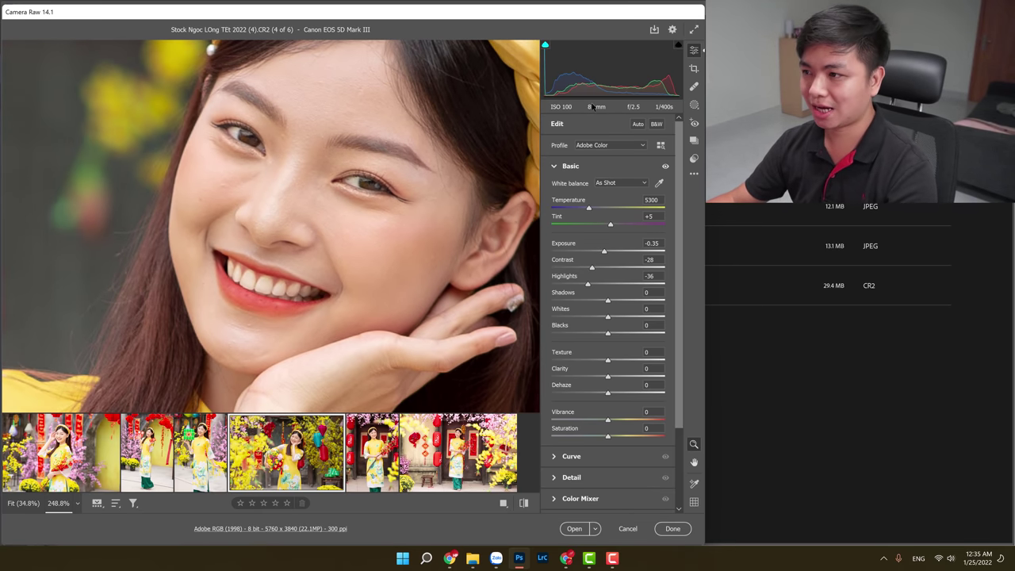
Zoom out to about 48% to see the woman among the blossoms and lanterns.
{"action": "scroll", "coordinate": [352, 233], "scroll_direction": "down", "scroll_amount": 5}
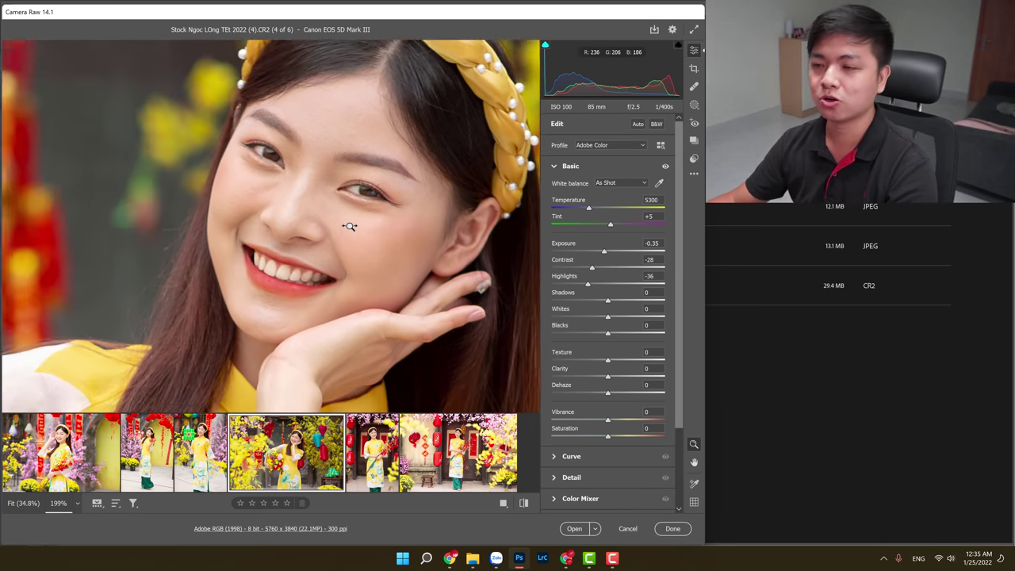
{"action": "scroll", "coordinate": [356, 240], "scroll_direction": "up", "scroll_amount": 5}
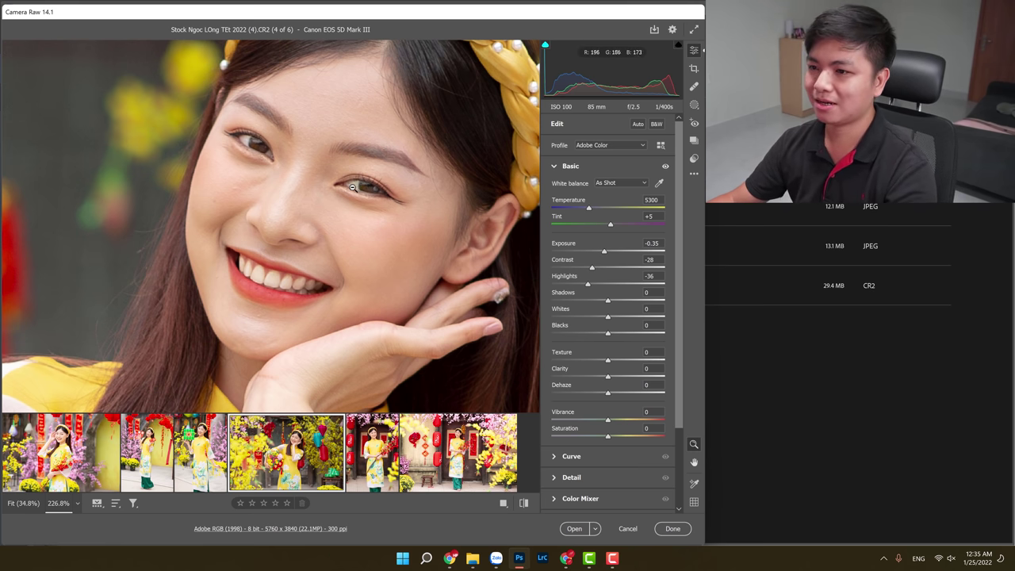
{"action": "scroll", "coordinate": [337, 199], "scroll_direction": "down", "scroll_amount": 3}
{"action": "scroll", "coordinate": [337, 199], "scroll_direction": "down", "scroll_amount": 3}
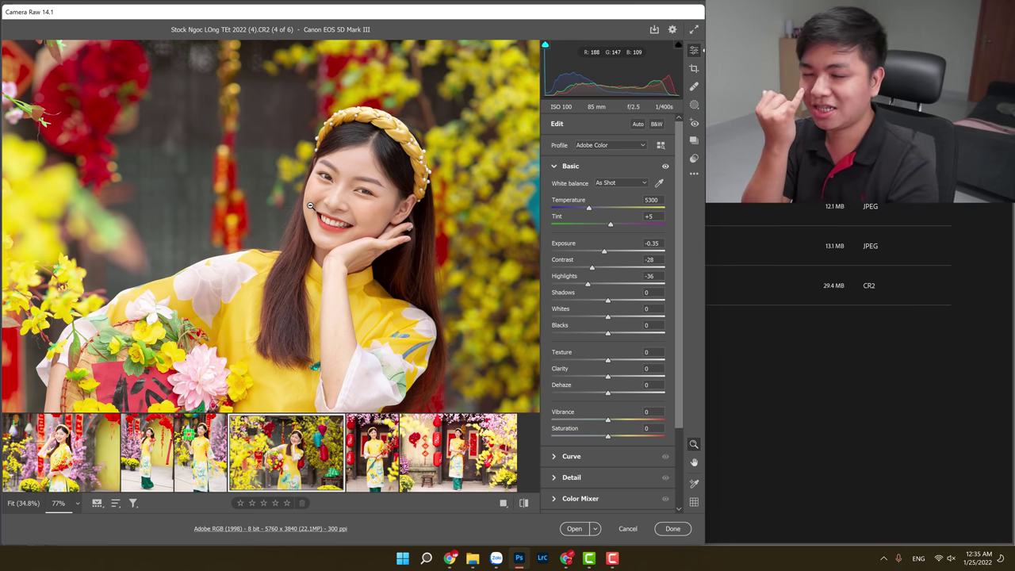
{"action": "scroll", "coordinate": [318, 212], "scroll_direction": "down", "scroll_amount": 2}
{"action": "scroll", "coordinate": [318, 212], "scroll_direction": "down", "scroll_amount": 1}
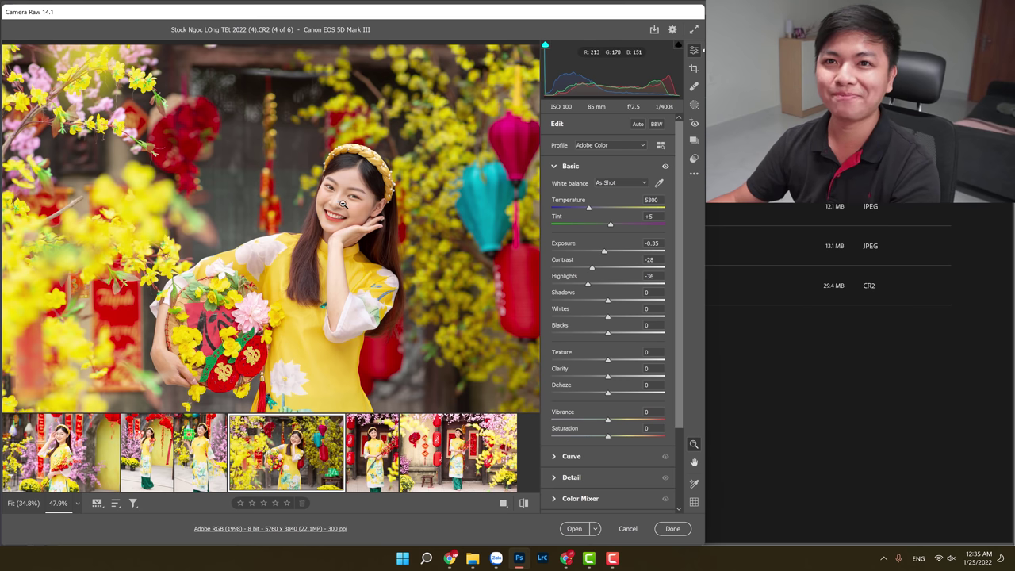
{"action": "left_click_drag", "start_coordinate": [343, 203], "coordinate": [401, 199]}
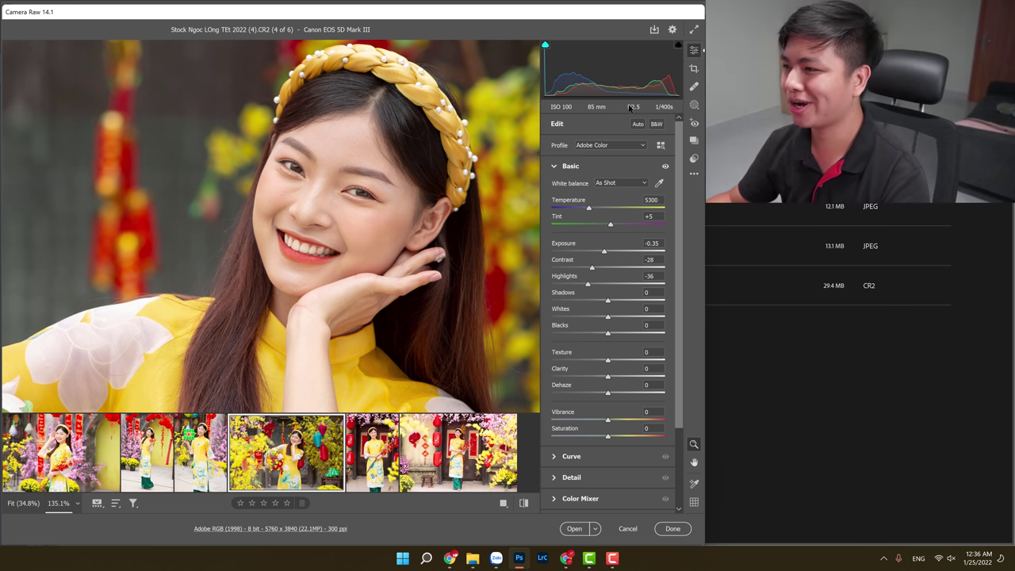
{"action": "scroll", "coordinate": [304, 258], "scroll_direction": "down", "scroll_amount": 2}
{"action": "scroll", "coordinate": [356, 238], "scroll_direction": "down", "scroll_amount": 2}
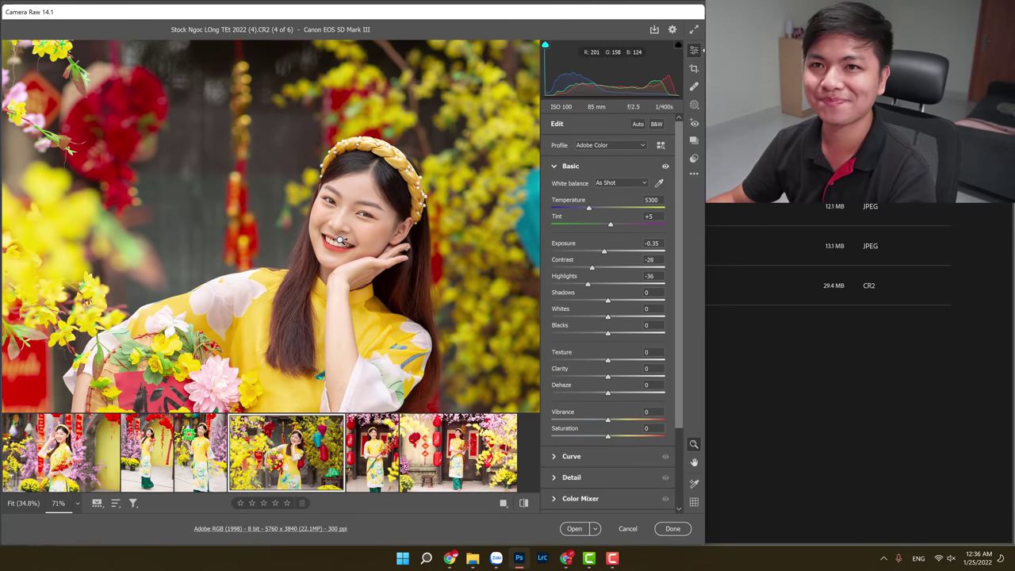
{"action": "scroll", "coordinate": [351, 242], "scroll_direction": "down", "scroll_amount": 1}
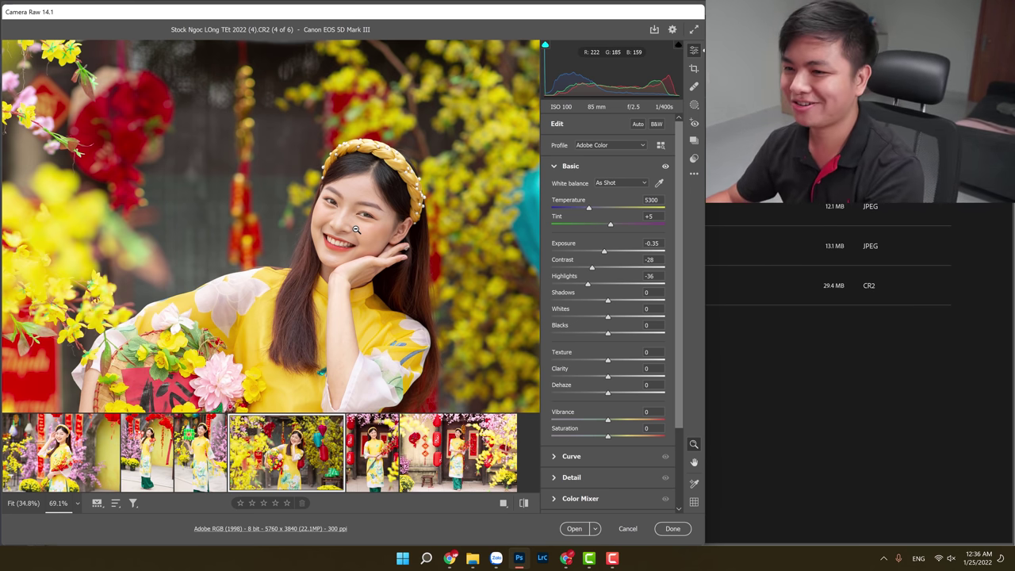
{"action": "scroll", "coordinate": [341, 231], "scroll_direction": "down", "scroll_amount": 3}
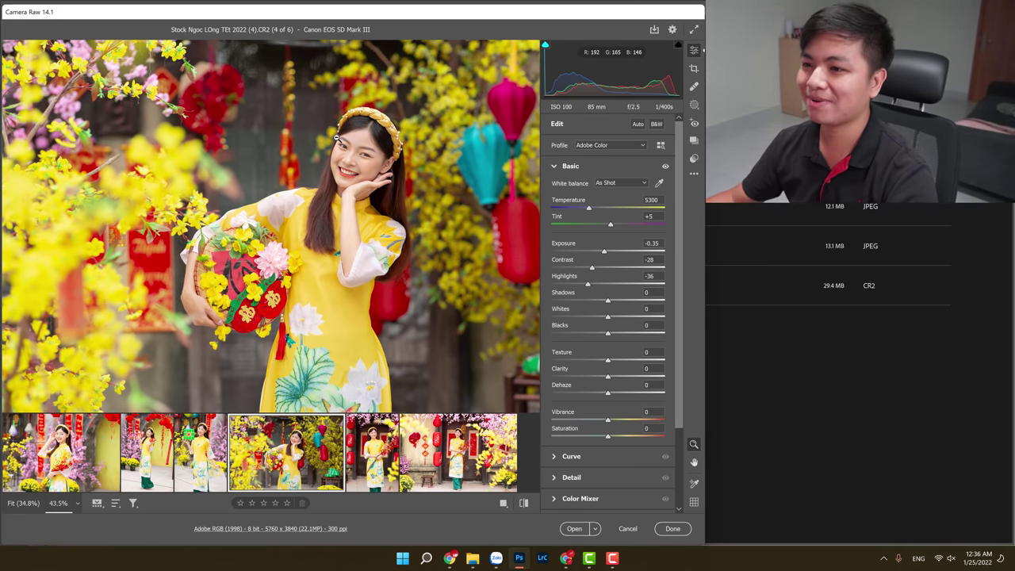
Lower Highlights to -52 and pan down to view the hand and yellow dress.
{"action": "scroll", "coordinate": [349, 172], "scroll_direction": "down", "scroll_amount": 1}
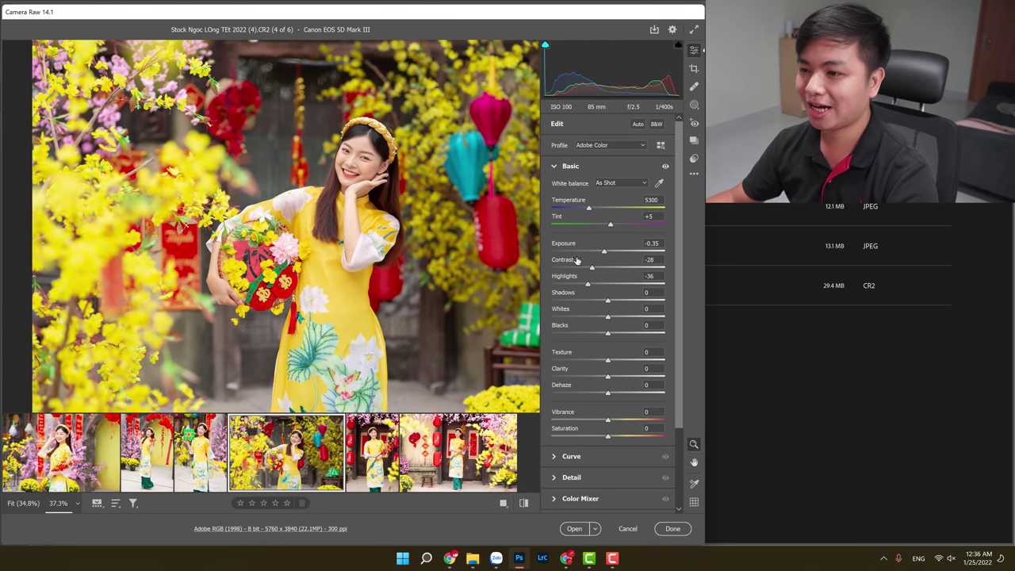
{"action": "left_click", "coordinate": [581, 287]}
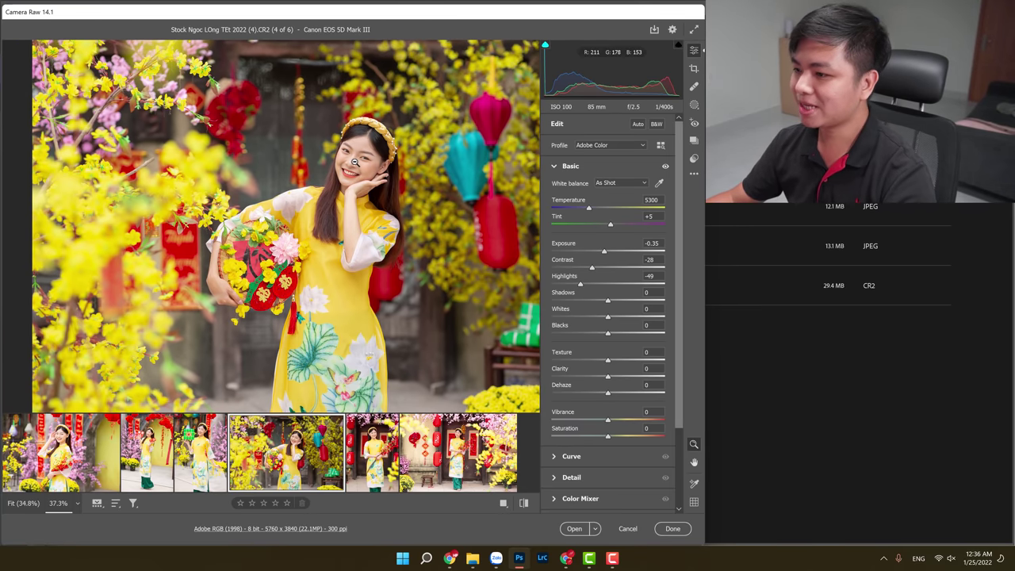
{"action": "scroll", "coordinate": [330, 192], "scroll_direction": "up", "scroll_amount": 5}
{"action": "scroll", "coordinate": [330, 191], "scroll_direction": "up", "scroll_amount": 5}
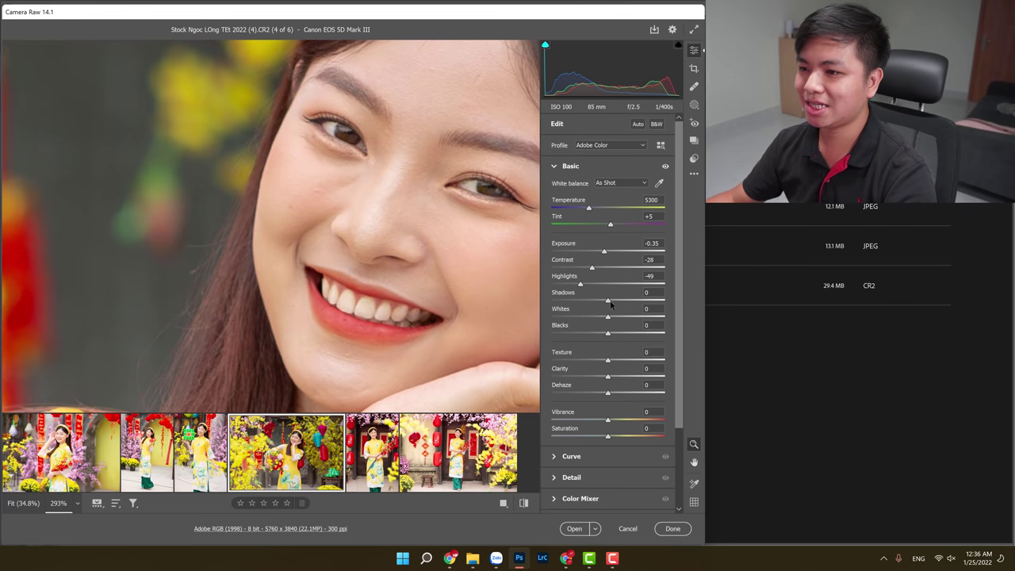
{"action": "left_click_drag", "start_coordinate": [513, 254], "coordinate": [288, 177]}
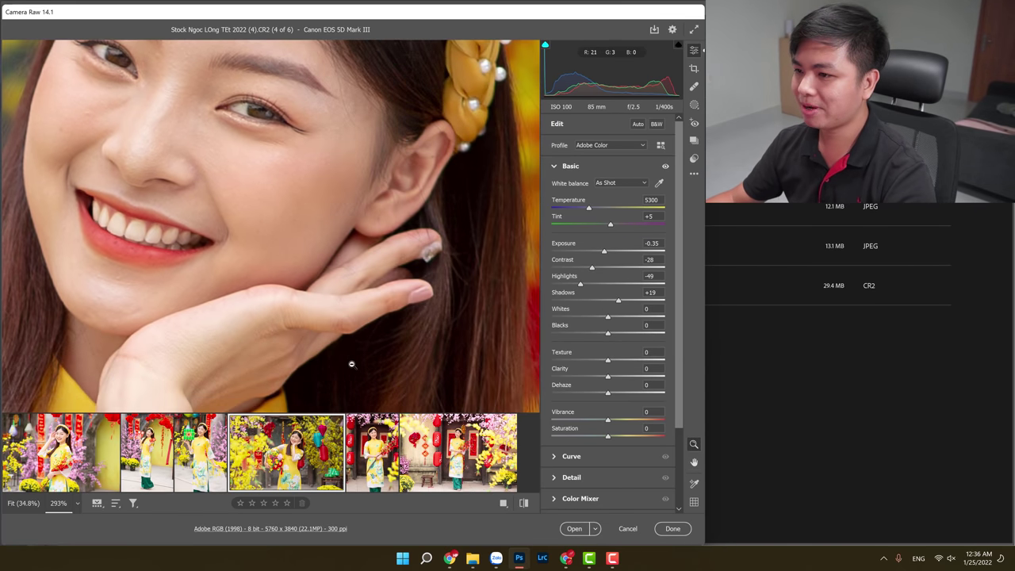
{"action": "left_click_drag", "start_coordinate": [351, 362], "coordinate": [385, 195]}
Try several Shadows levels and settle Shadows at +42.
{"action": "scroll", "coordinate": [352, 249], "scroll_direction": "down", "scroll_amount": 5}
{"action": "scroll", "coordinate": [352, 249], "scroll_direction": "down", "scroll_amount": 3}
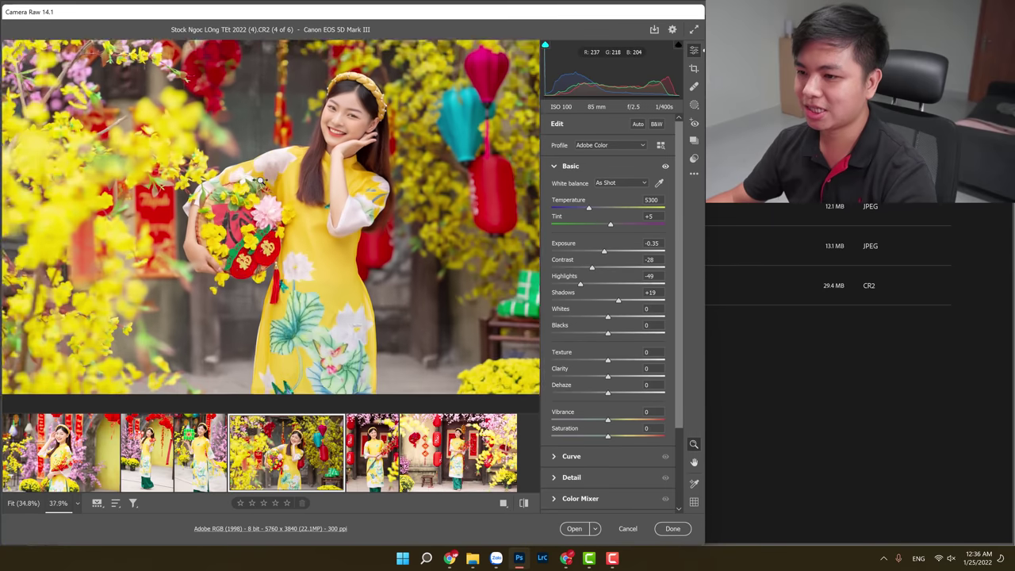
{"action": "scroll", "coordinate": [317, 230], "scroll_direction": "down", "scroll_amount": 2}
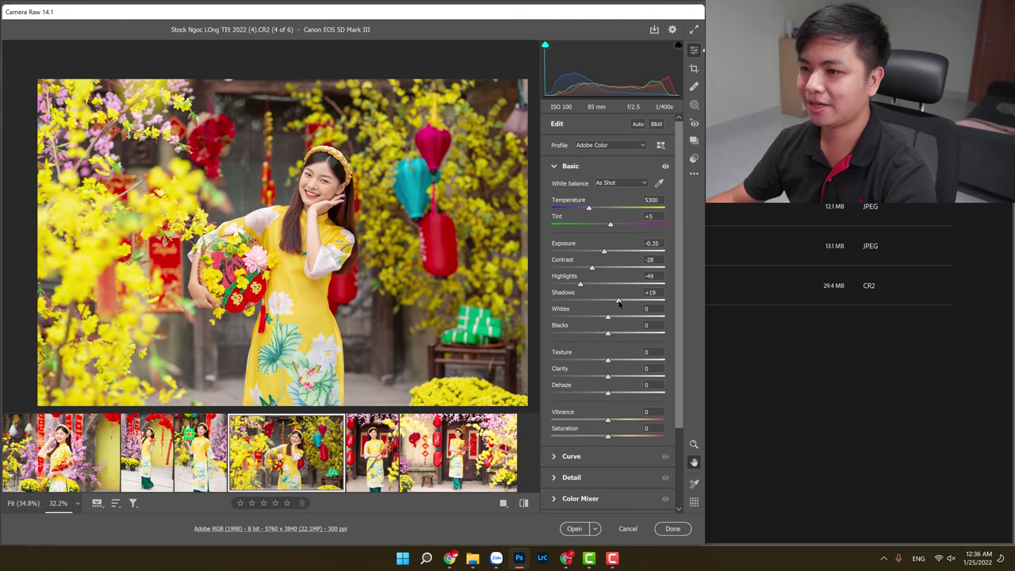
{"action": "left_click_drag", "start_coordinate": [619, 303], "coordinate": [610, 304]}
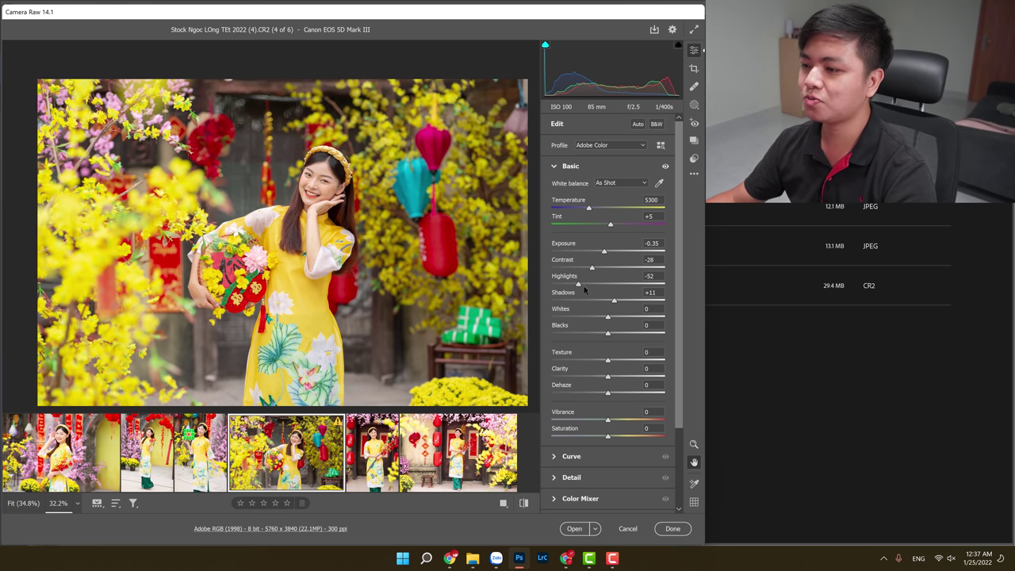
{"action": "left_click_drag", "start_coordinate": [624, 302], "coordinate": [647, 305]}
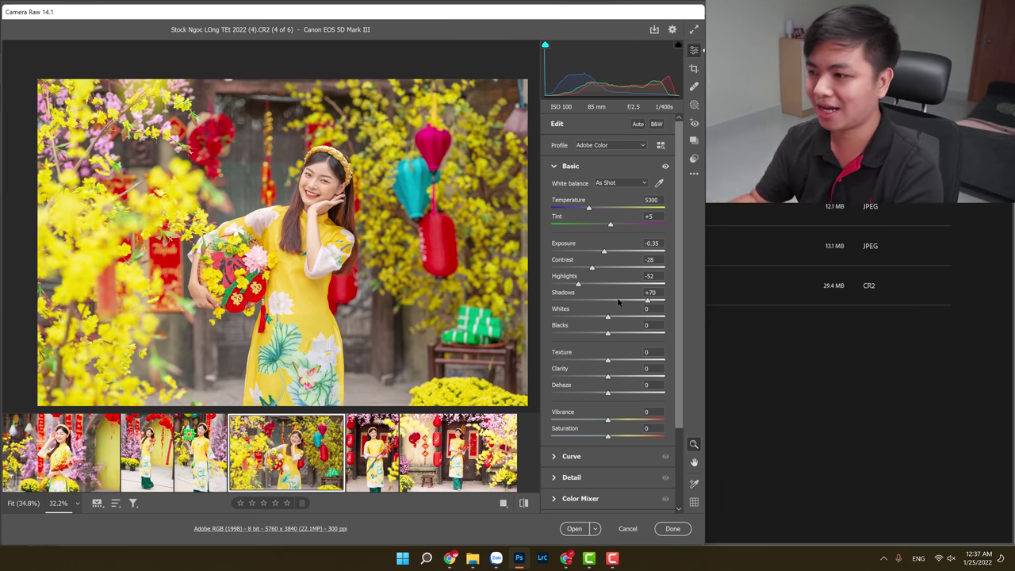
{"action": "left_click_drag", "start_coordinate": [648, 300], "coordinate": [619, 299]}
{"action": "scroll", "coordinate": [318, 189], "scroll_direction": "up", "scroll_amount": 2}
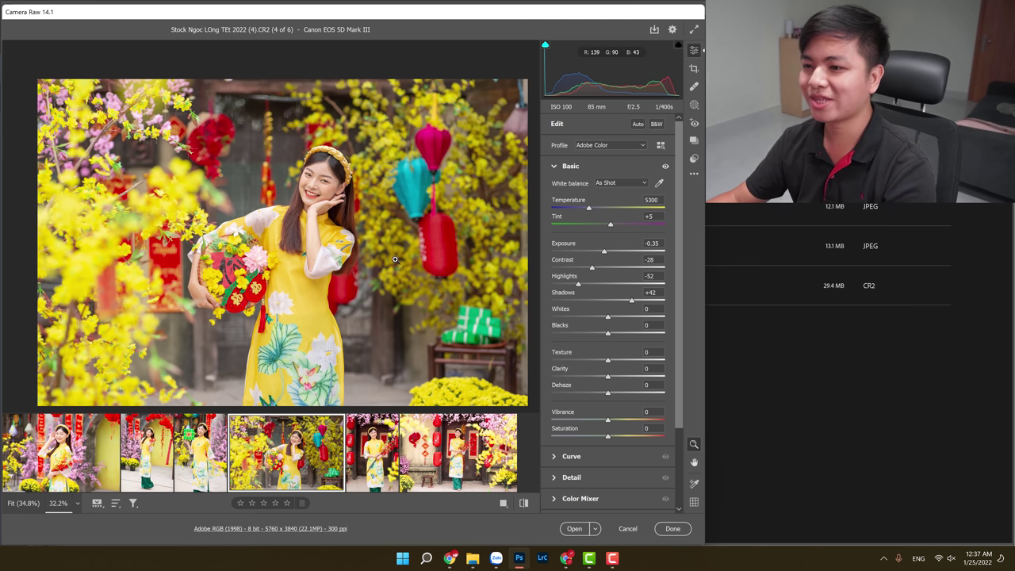
{"action": "scroll", "coordinate": [318, 189], "scroll_direction": "up", "scroll_amount": 3}
{"action": "scroll", "coordinate": [318, 190], "scroll_direction": "up", "scroll_amount": 3}
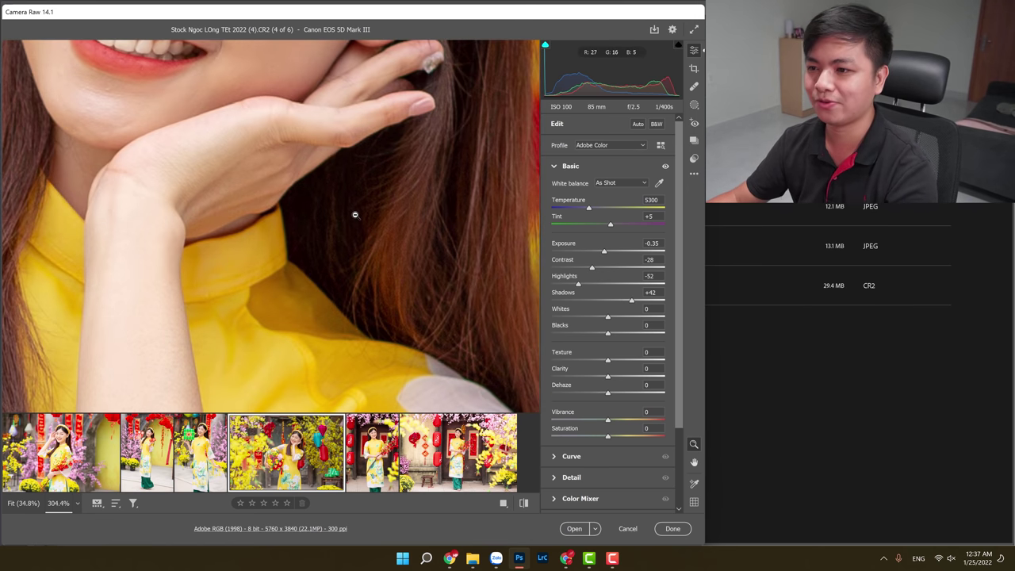
{"action": "scroll", "coordinate": [354, 214], "scroll_direction": "down", "scroll_amount": 3}
{"action": "scroll", "coordinate": [301, 230], "scroll_direction": "down", "scroll_amount": 2}
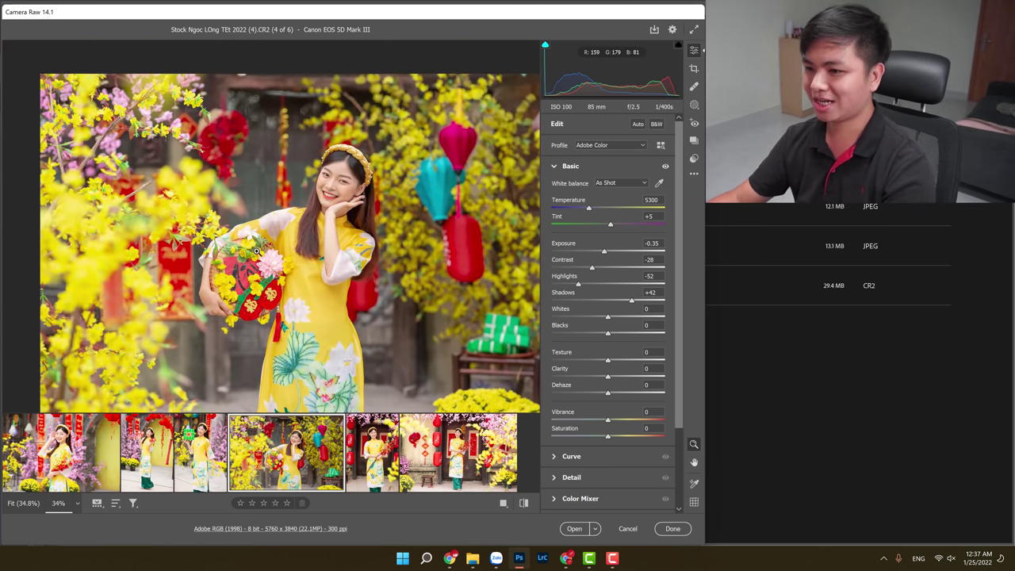
{"action": "key", "text": "backslash"}
{"action": "key", "text": "backslash"}
{"action": "key", "text": "backslash"}
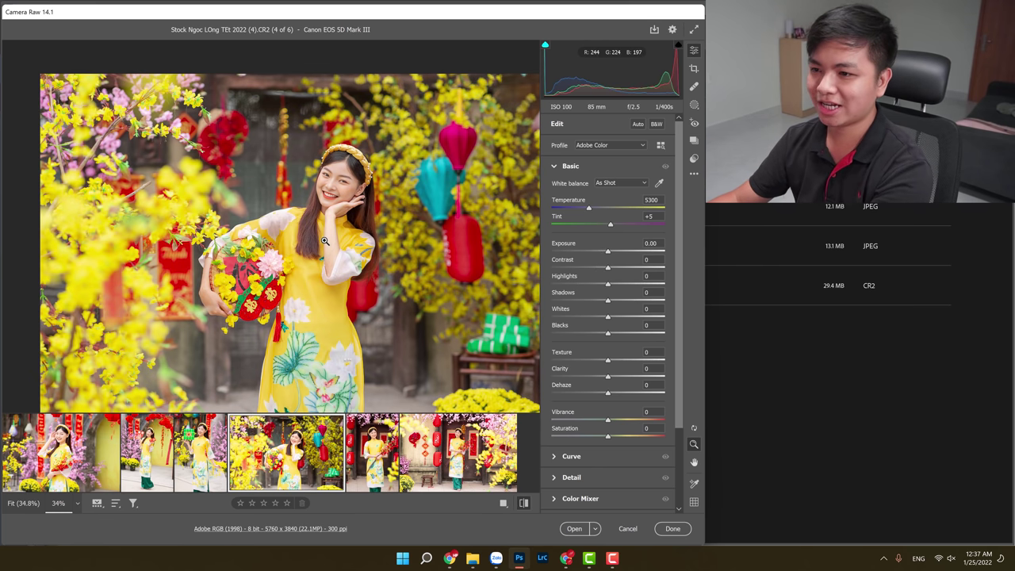
{"action": "scroll", "coordinate": [324, 240], "scroll_direction": "up", "scroll_amount": 1}
{"action": "scroll", "coordinate": [349, 222], "scroll_direction": "up", "scroll_amount": 2}
{"action": "scroll", "coordinate": [379, 205], "scroll_direction": "up", "scroll_amount": 1}
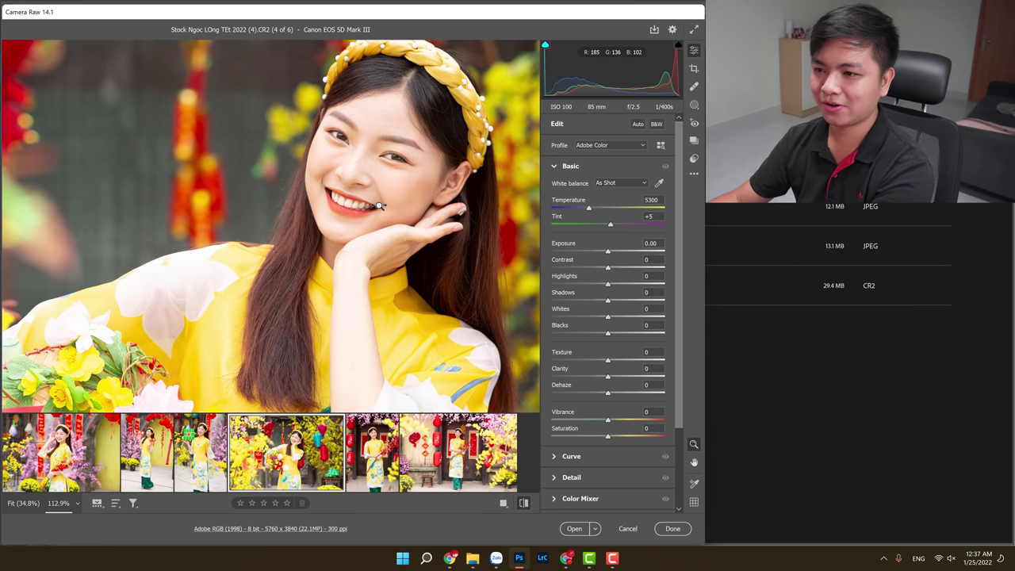
{"action": "key", "text": "backslash"}
{"action": "key", "text": "backslash"}
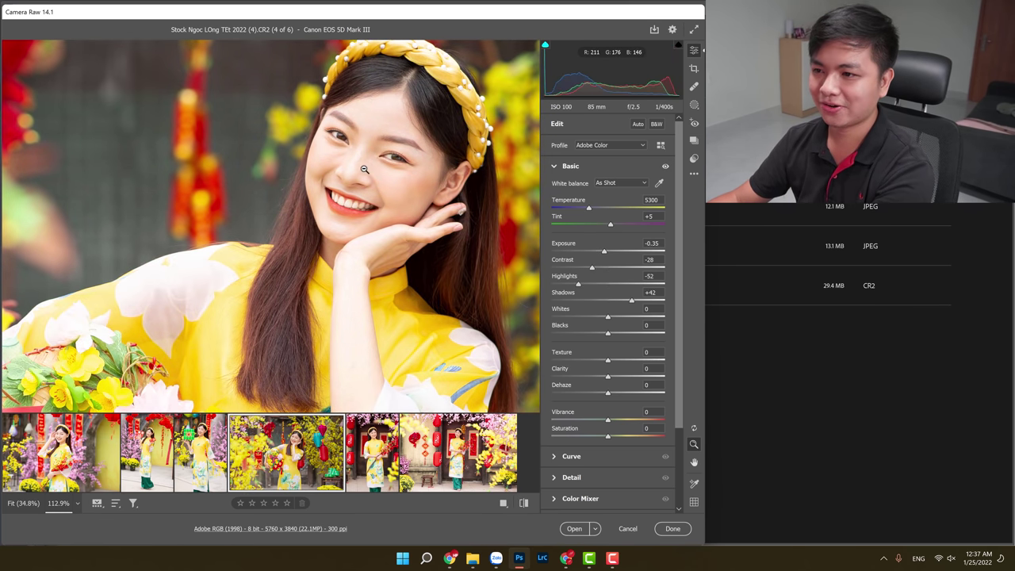
{"action": "key", "text": "backslash"}
{"action": "scroll", "coordinate": [381, 184], "scroll_direction": "down", "scroll_amount": 2}
{"action": "scroll", "coordinate": [357, 198], "scroll_direction": "down", "scroll_amount": 2}
{"action": "scroll", "coordinate": [333, 210], "scroll_direction": "up", "scroll_amount": 1}
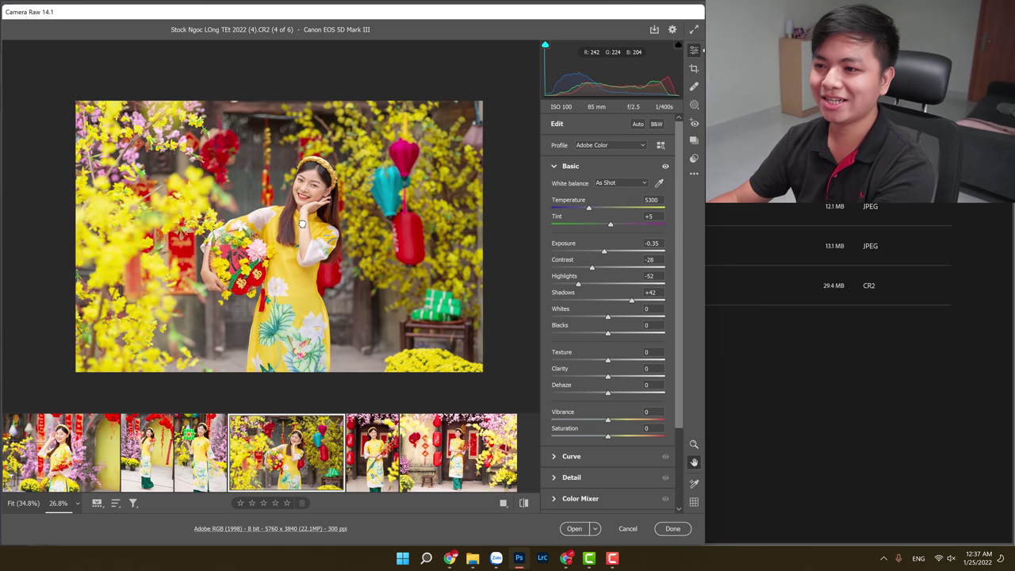
{"action": "scroll", "coordinate": [314, 222], "scroll_direction": "down", "scroll_amount": 1}
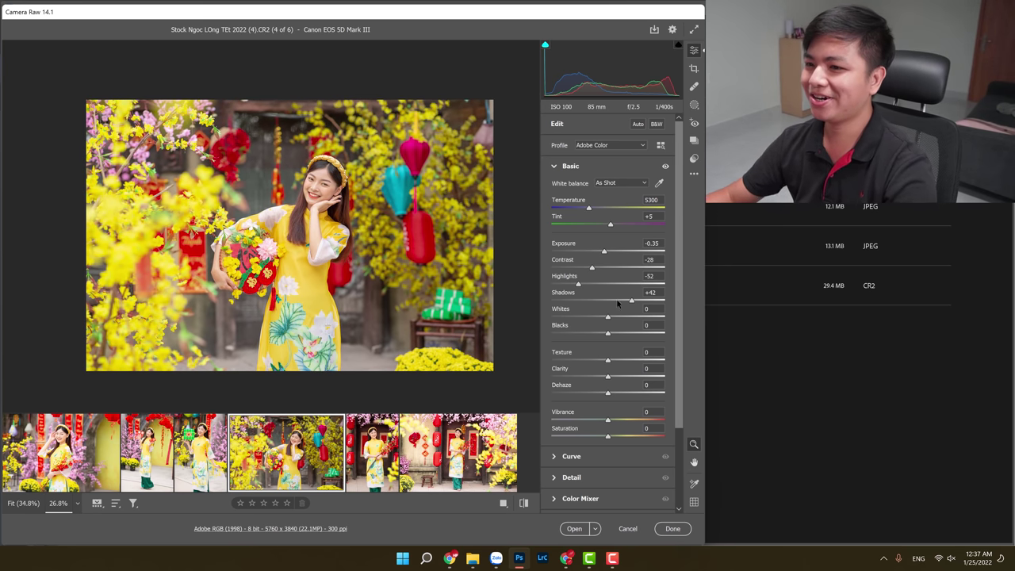